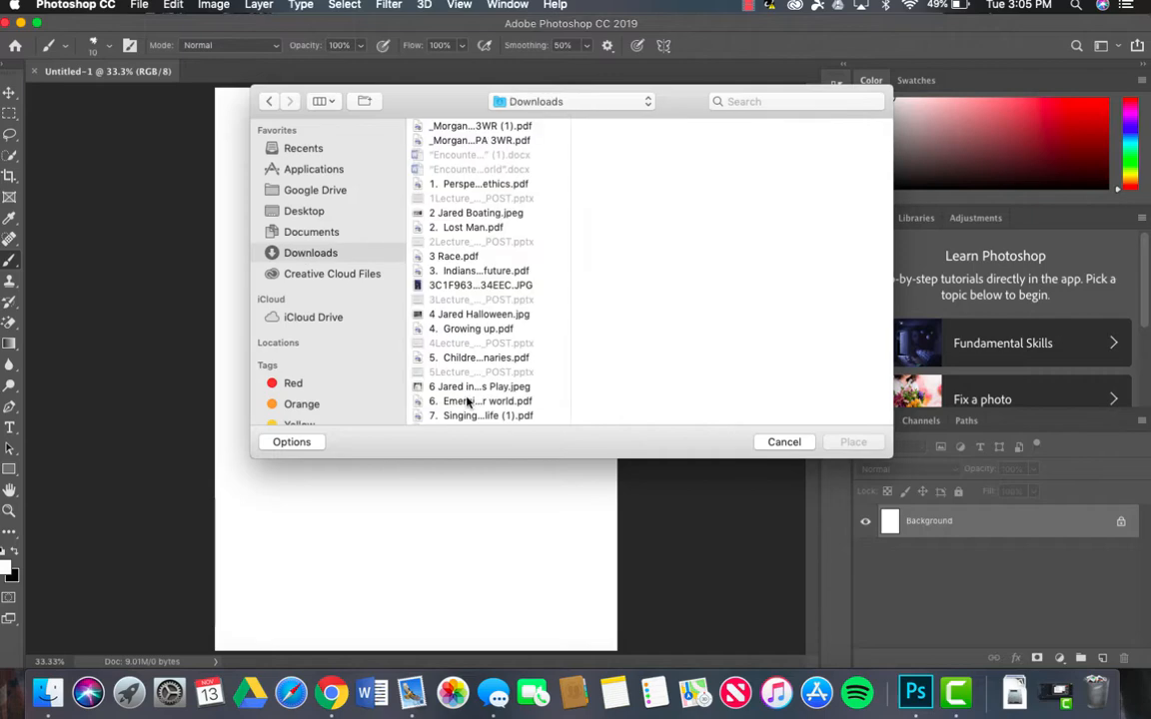
Step: Place the photo IMG_7052.JPG from the Downloads folder into the document
scroll(530, 379, down, 10)
scroll(471, 334, down, 15)
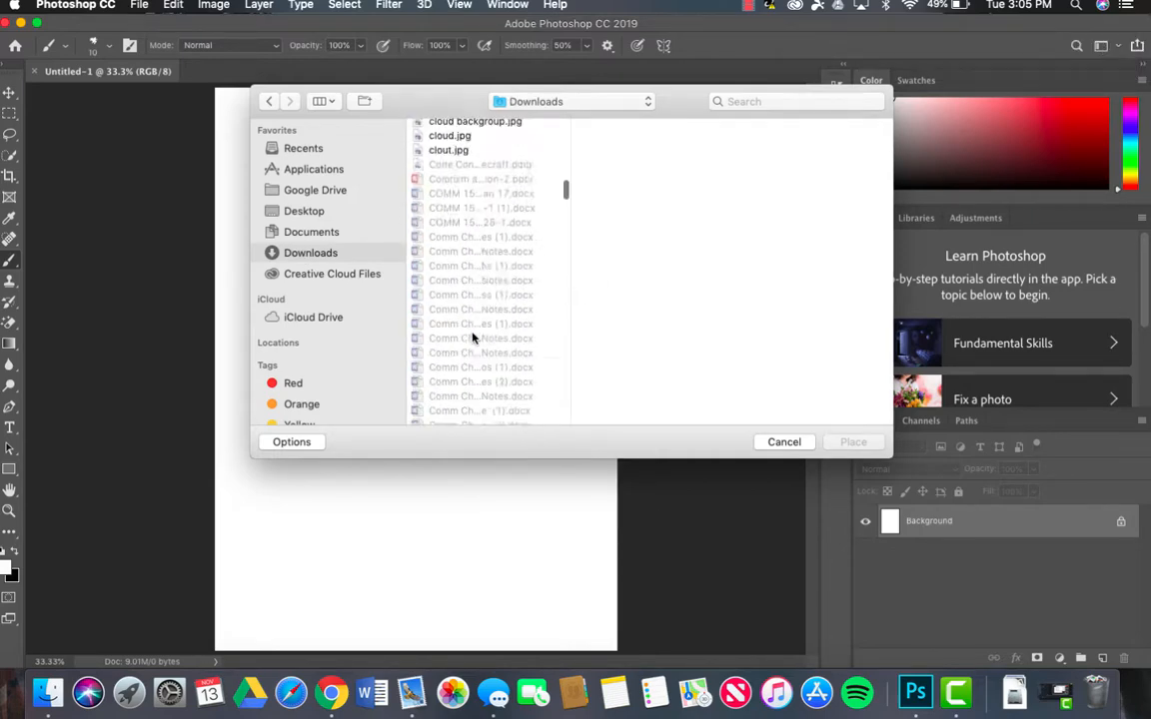
scroll(533, 376, down, 7)
click(465, 281)
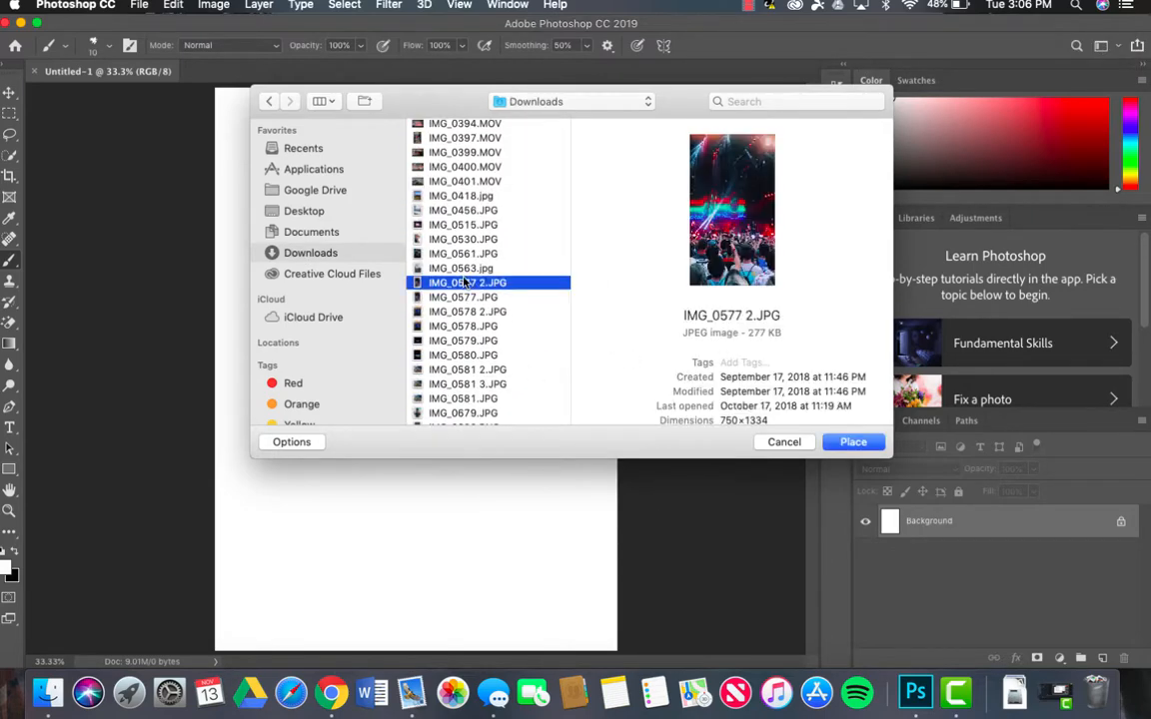
key(Down)
key(Up)
key(Up)
key(Down)
key(Down)
key(Down)
key(Down)
key(Down)
key(Down)
key(Down)
key(Down)
key(Down)
key(Down)
key(Down)
key(Down)
key(Down)
key(Down)
key(Down)
key(Down)
key(Down)
key(Down)
key(Down)
key(Down)
key(Down)
key(Down)
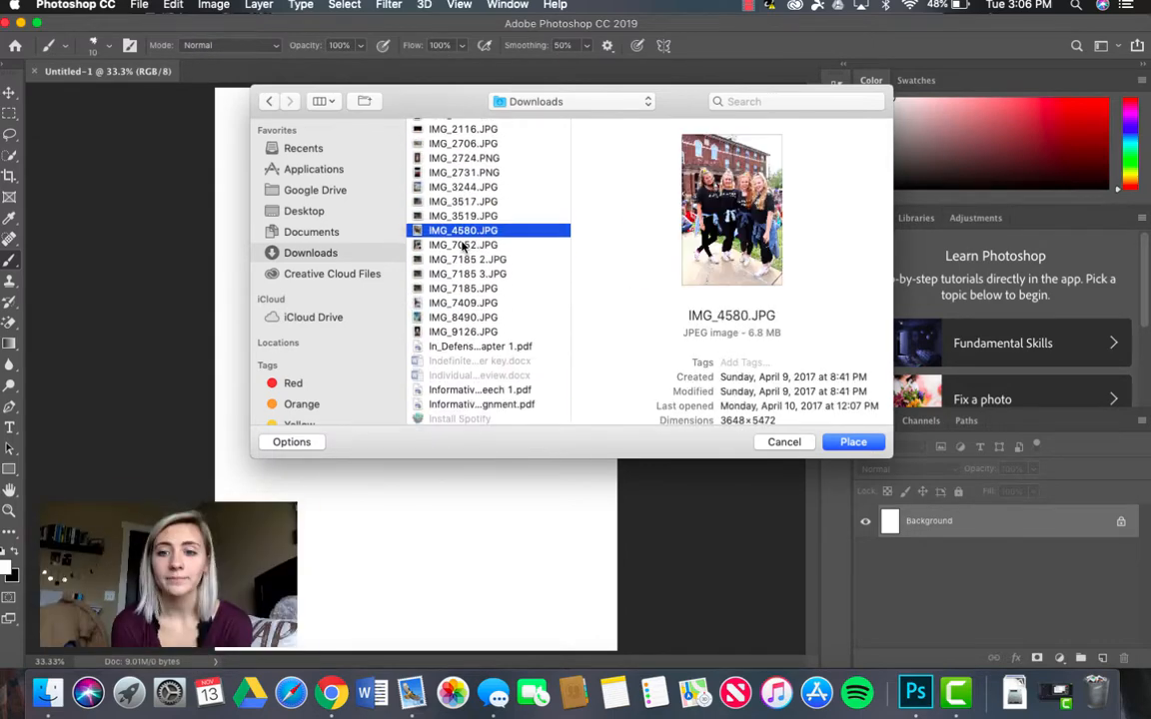
click(463, 245)
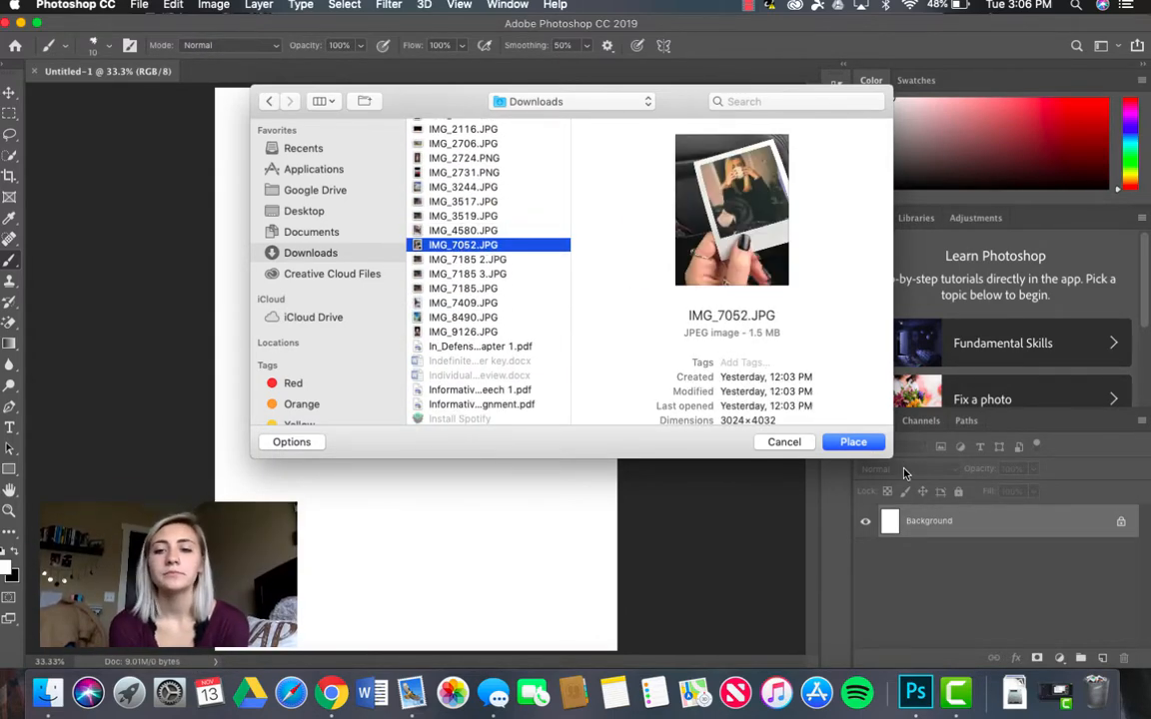
click(854, 442)
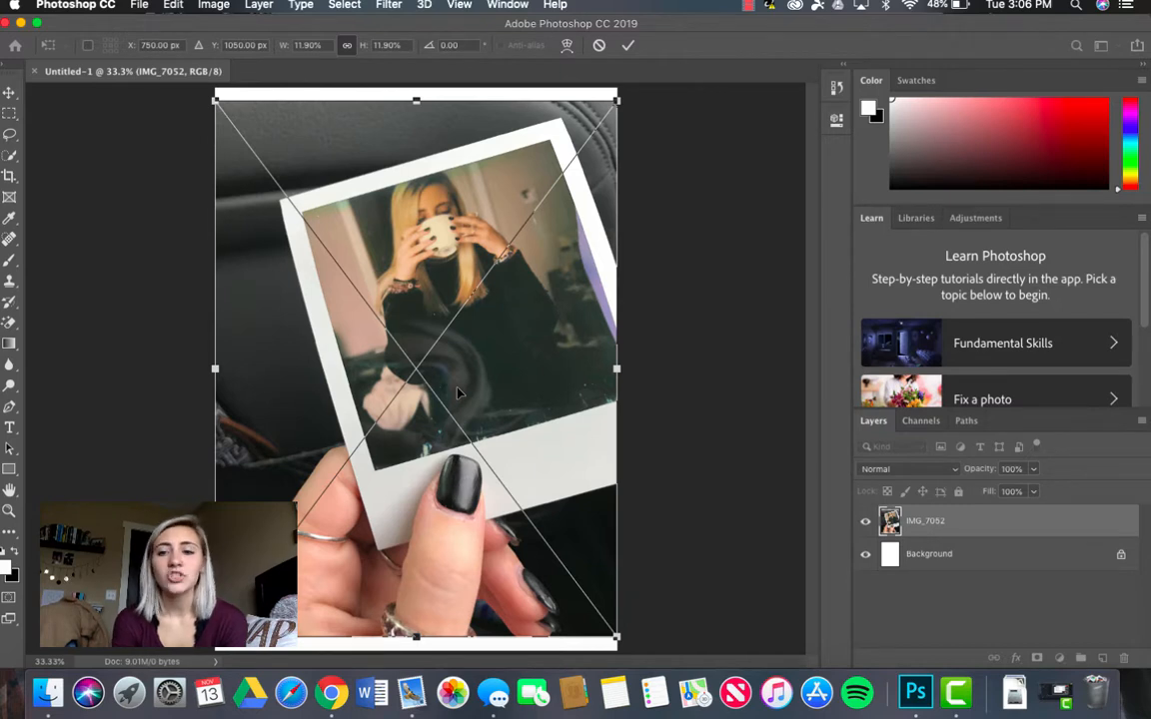
Step: Scale the placed photo down to 11.46% so it sits inside the page edges, and commit the transform
scroll(500, 388, down, 2)
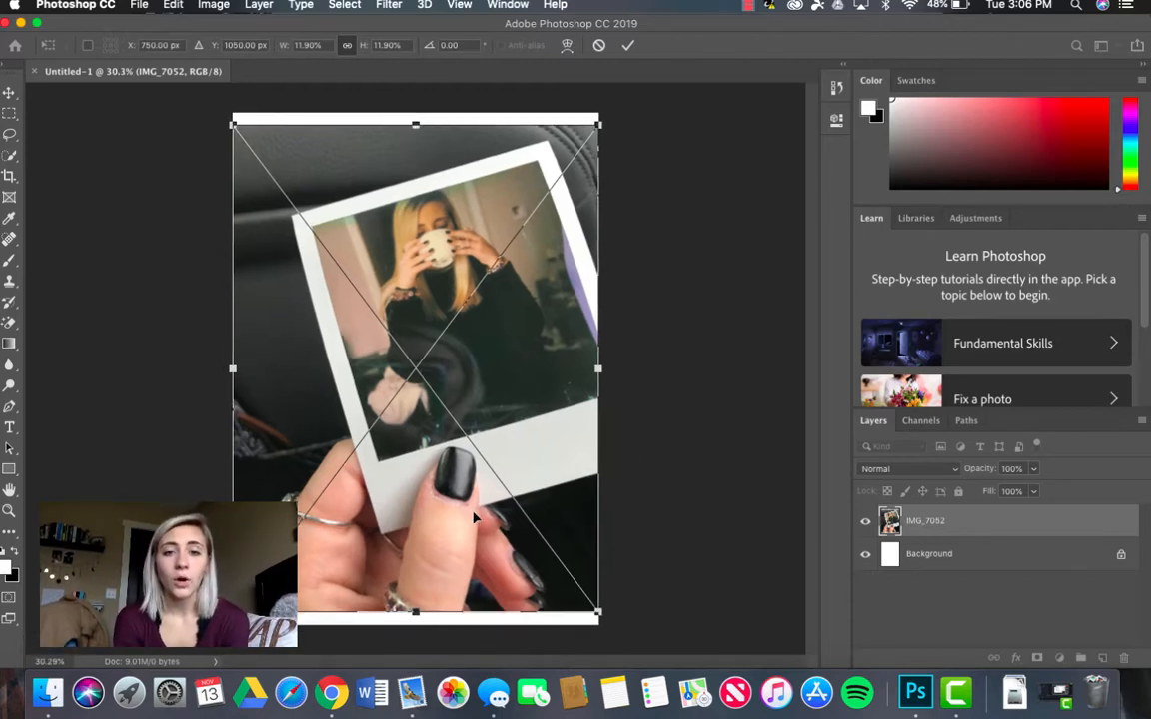
drag(601, 120, 583, 147)
drag(492, 364, 503, 321)
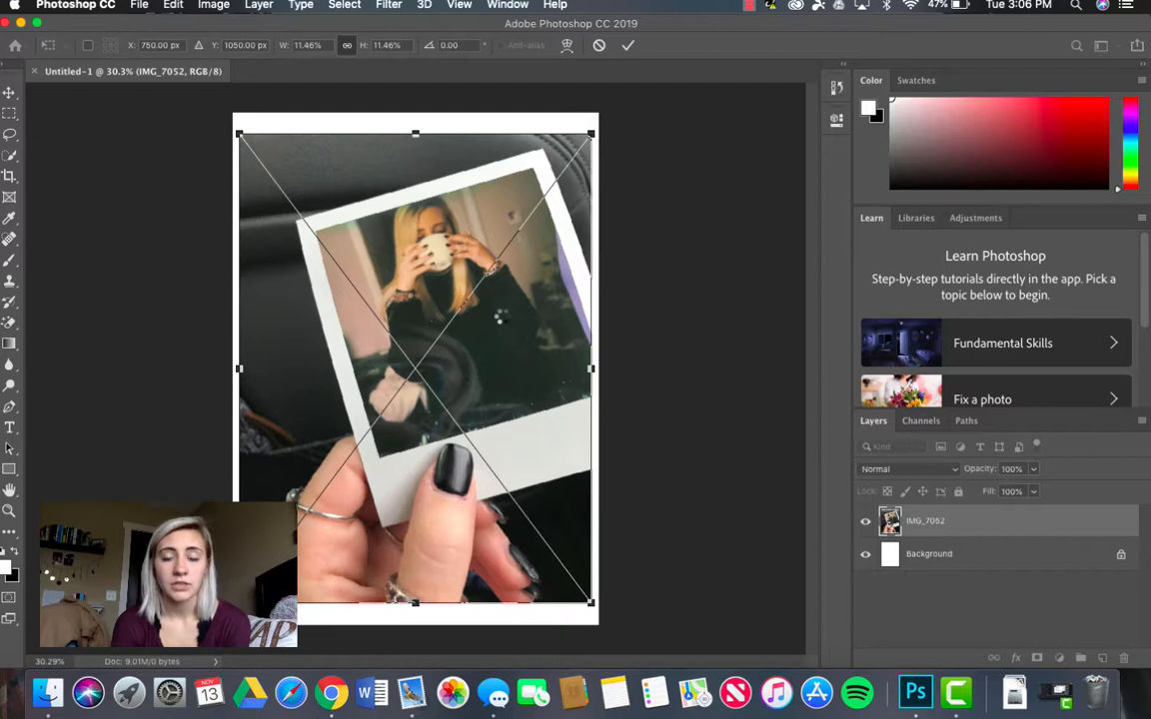
key(Return)
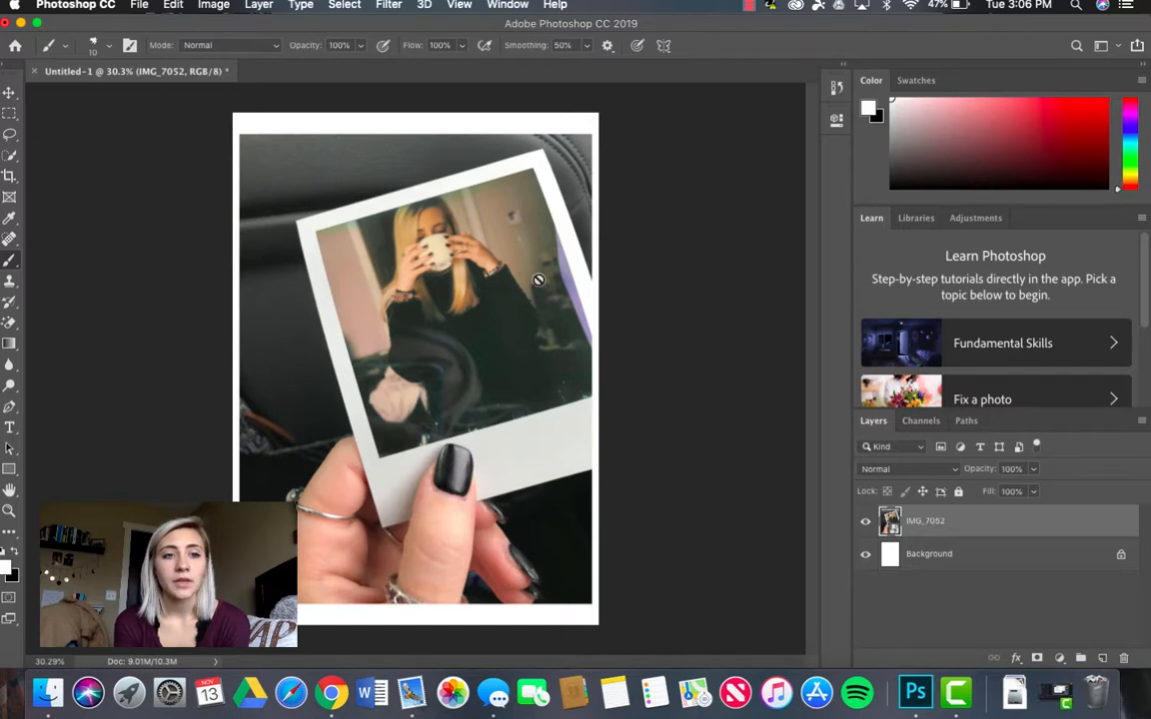
Step: Select the polaroid and the hand holding it with the Quick Selection tool
click(7, 158)
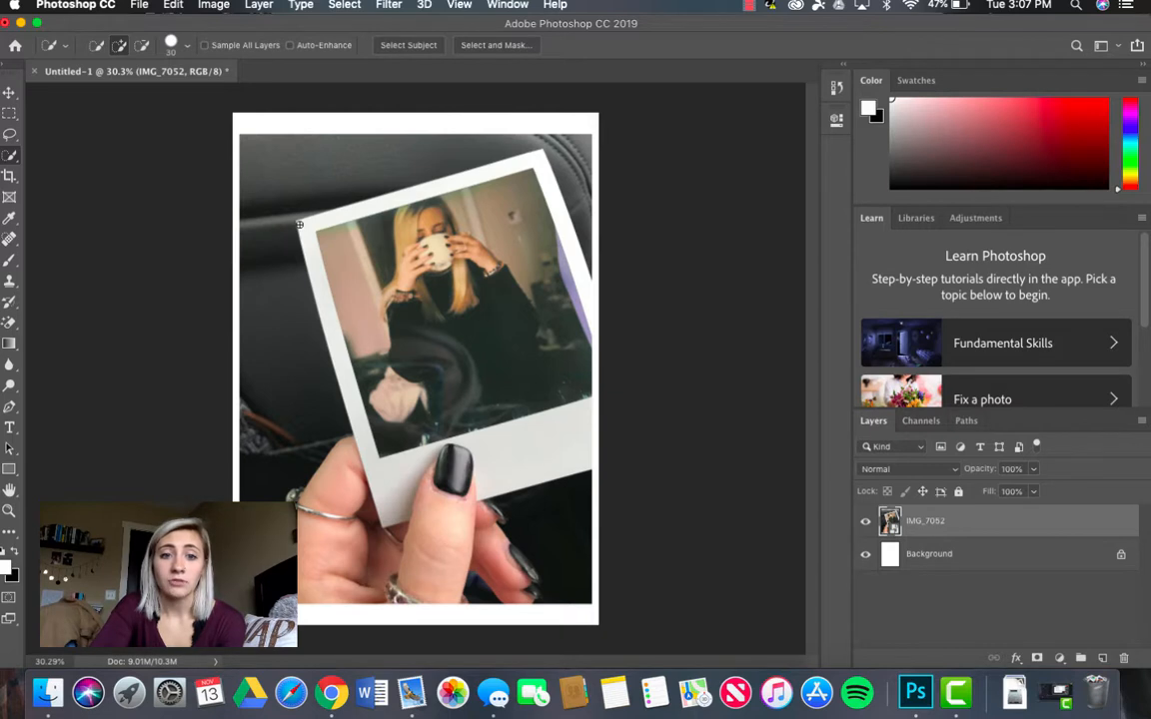
drag(299, 223, 419, 291)
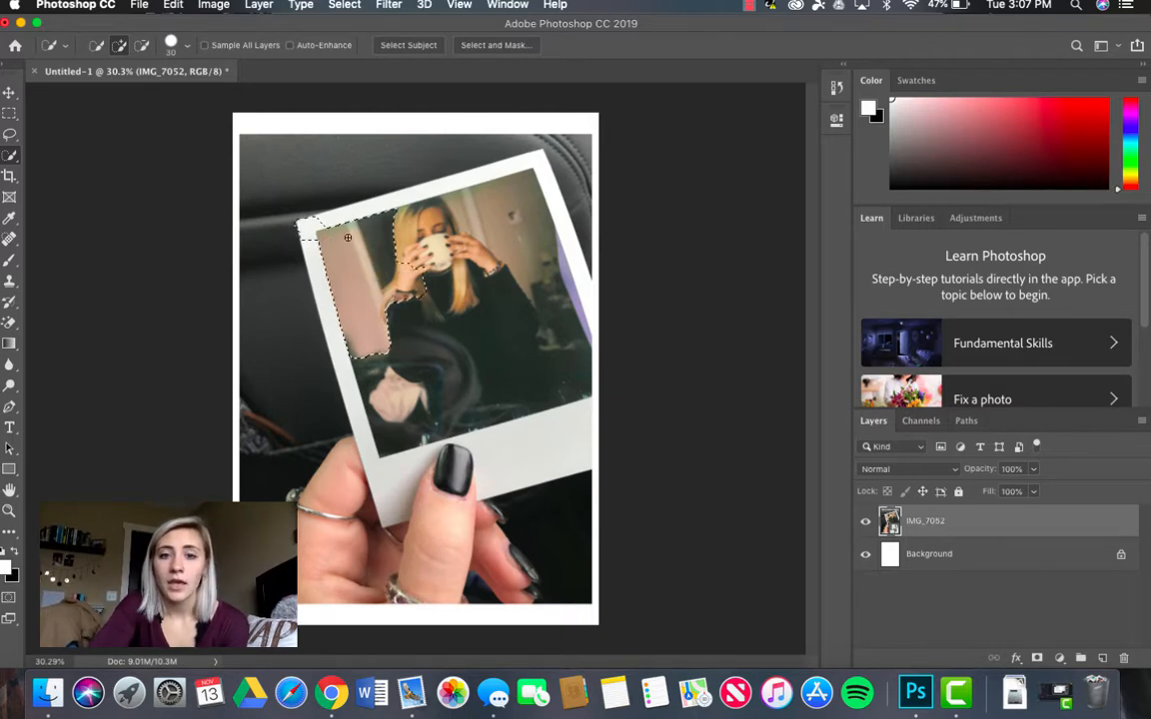
mouse_move(312, 226)
mouse_down()
mouse_move(512, 172)
mouse_move(487, 158)
mouse_move(505, 238)
mouse_move(569, 297)
mouse_move(449, 244)
mouse_move(394, 250)
mouse_move(494, 351)
mouse_move(389, 400)
mouse_move(361, 445)
mouse_move(345, 445)
mouse_move(352, 486)
mouse_move(322, 500)
mouse_move(368, 577)
mouse_up()
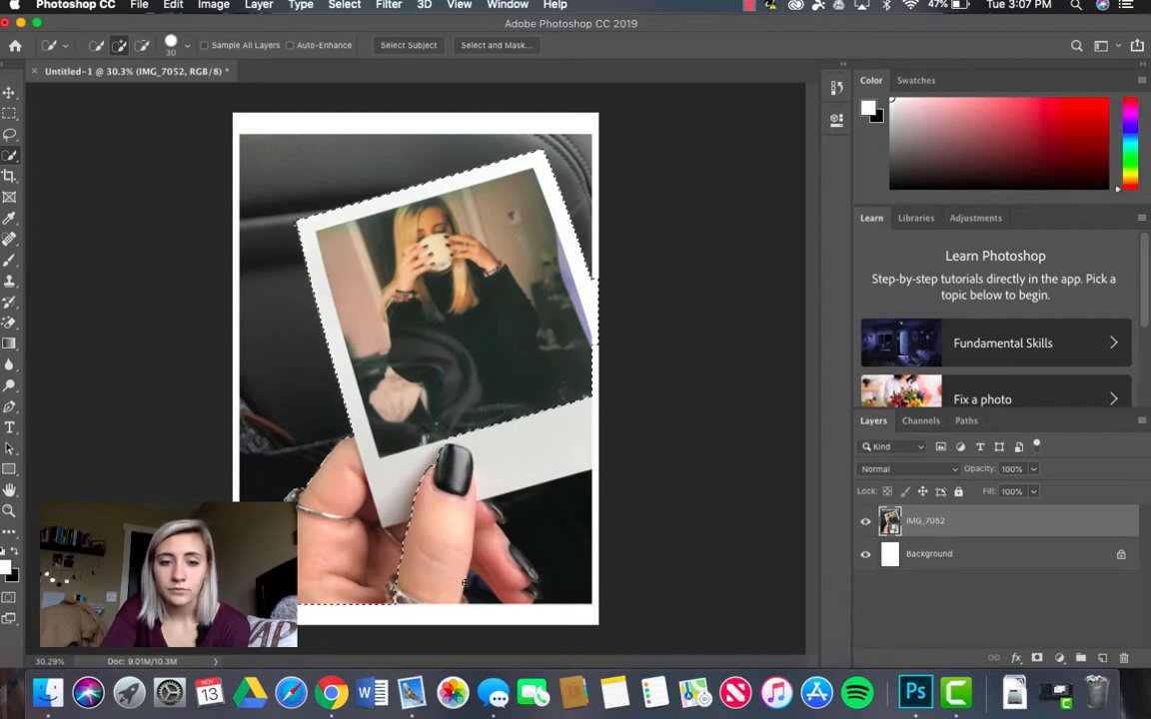
mouse_move(464, 582)
mouse_down()
mouse_move(505, 550)
mouse_move(575, 562)
mouse_up()
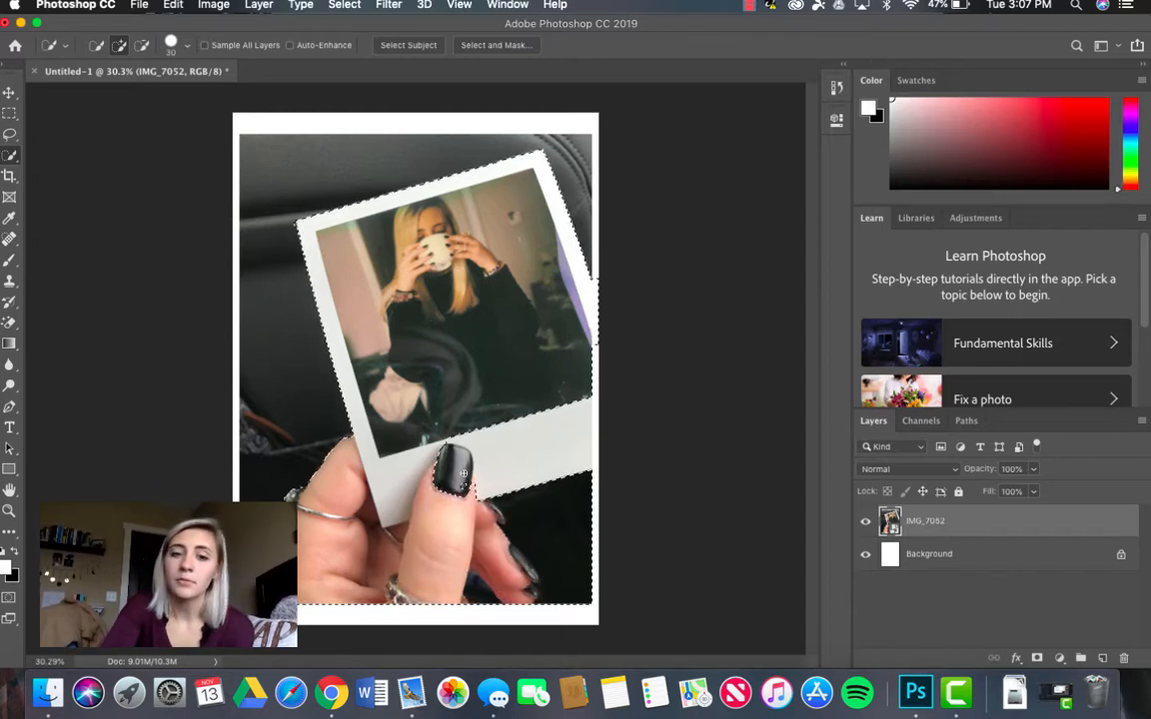
mouse_move(464, 474)
mouse_down()
mouse_move(521, 437)
mouse_move(560, 463)
mouse_up()
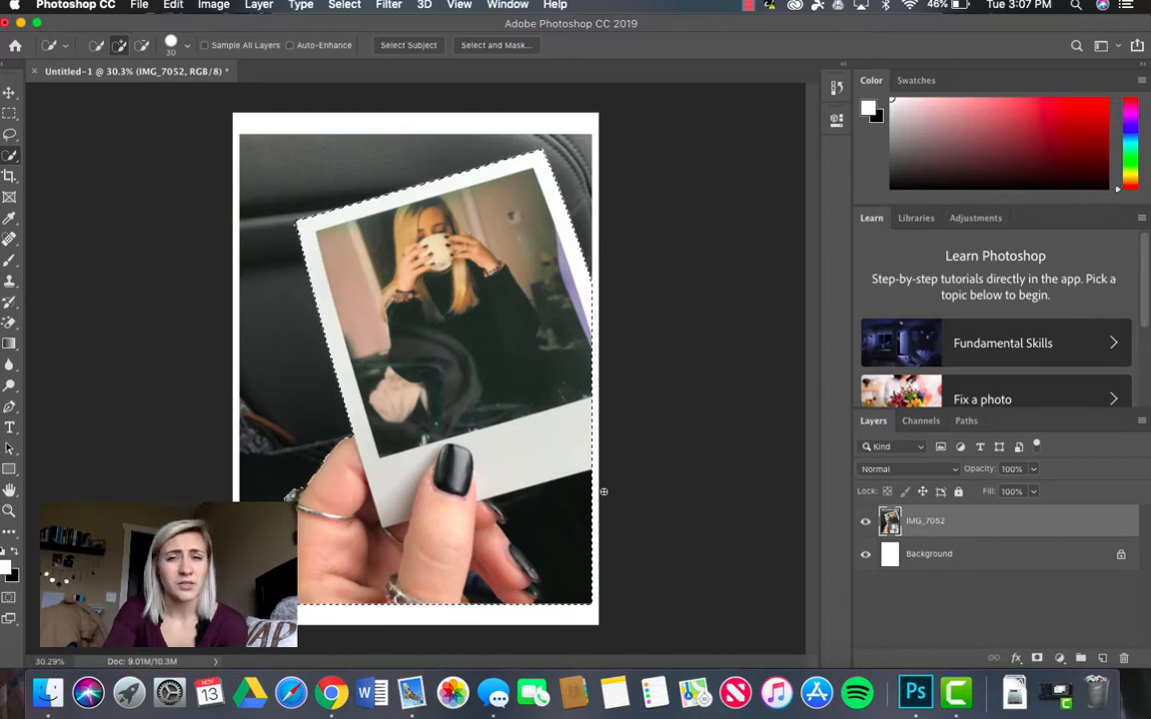
Step: Subtract the dark background below the polaroid and beside the fingers from the selection
scroll(603, 491, up, 5)
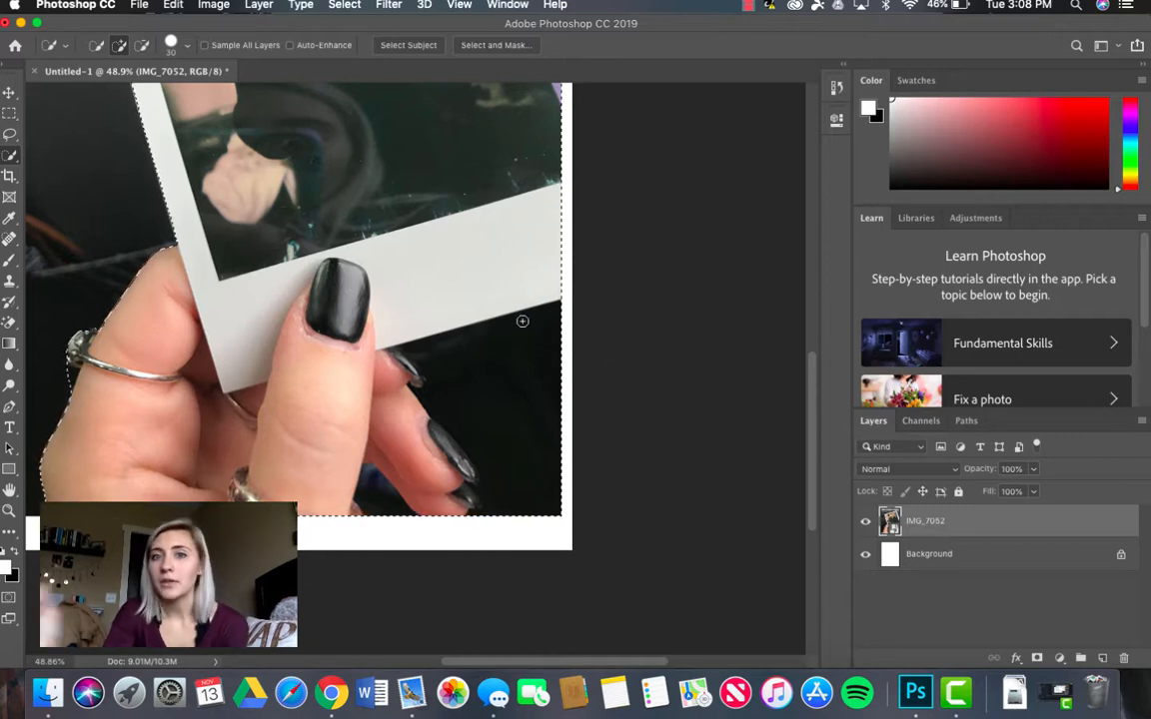
click(138, 46)
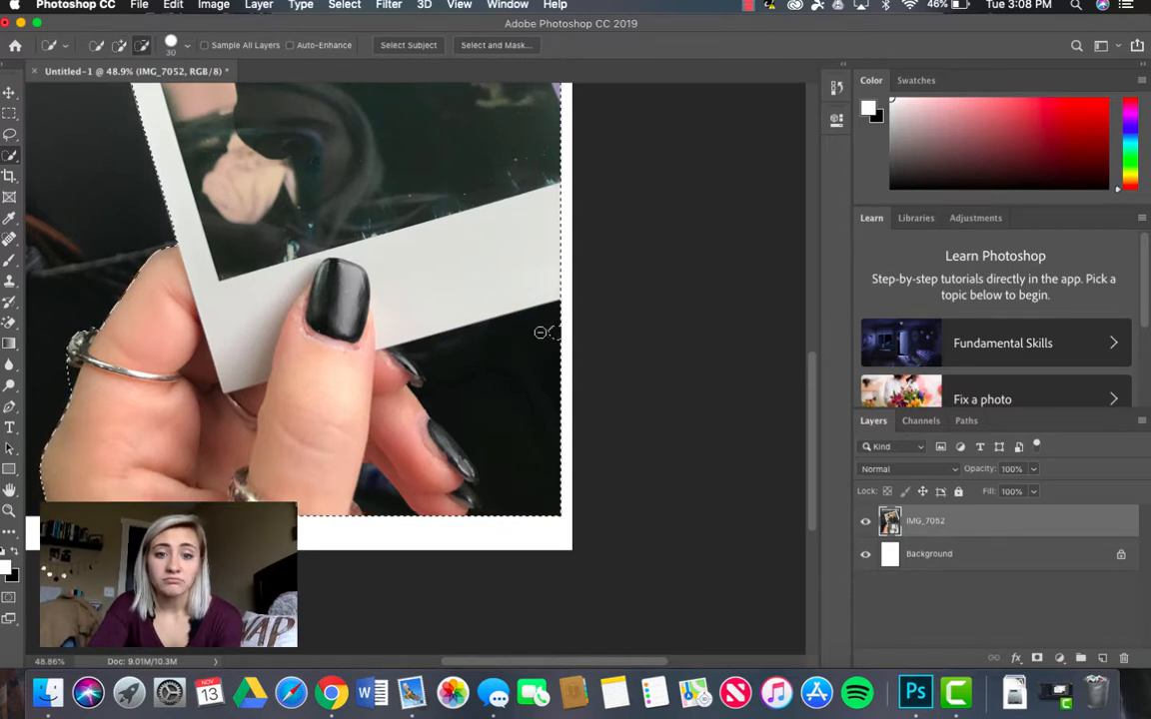
mouse_move(540, 332)
mouse_down()
mouse_move(431, 355)
mouse_move(416, 349)
mouse_move(454, 344)
mouse_move(472, 398)
mouse_move(454, 386)
mouse_move(543, 432)
mouse_move(554, 327)
mouse_move(560, 444)
mouse_move(537, 543)
mouse_move(564, 477)
mouse_move(551, 486)
mouse_move(544, 409)
mouse_move(503, 498)
mouse_move(558, 432)
mouse_move(508, 456)
mouse_up()
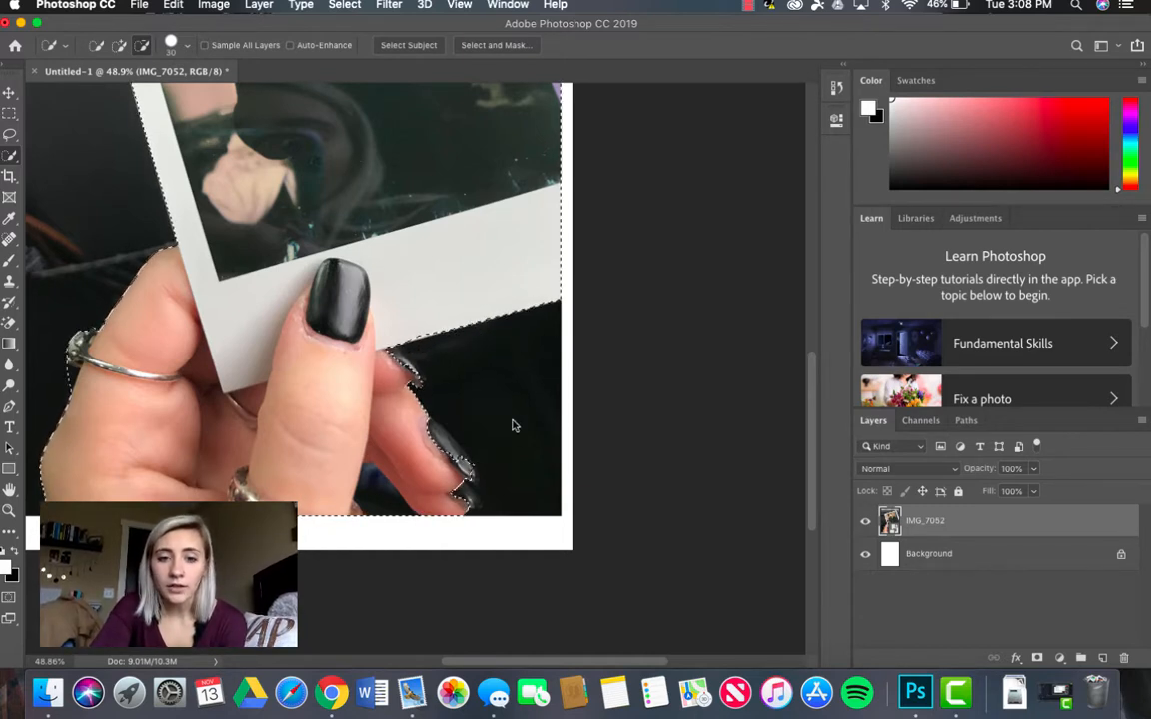
Step: Add the missing fingertip area back to the selection and turn the selection into a layer mask on IMG_7052
click(119, 46)
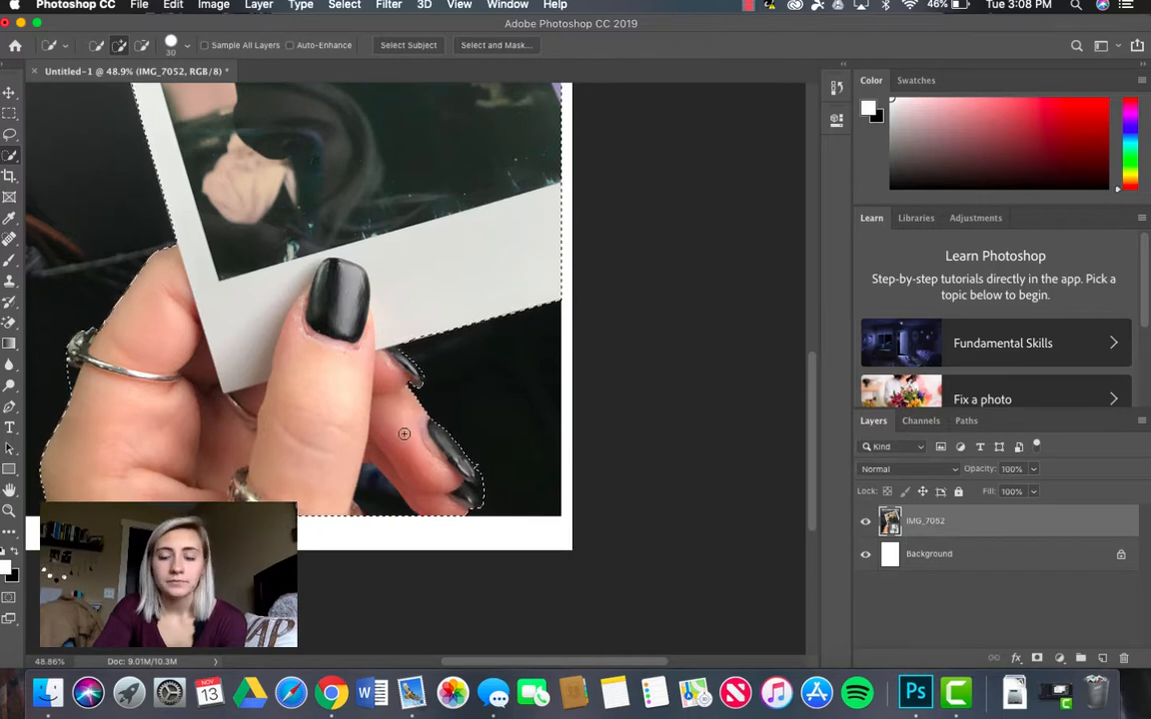
scroll(404, 436, down, 1)
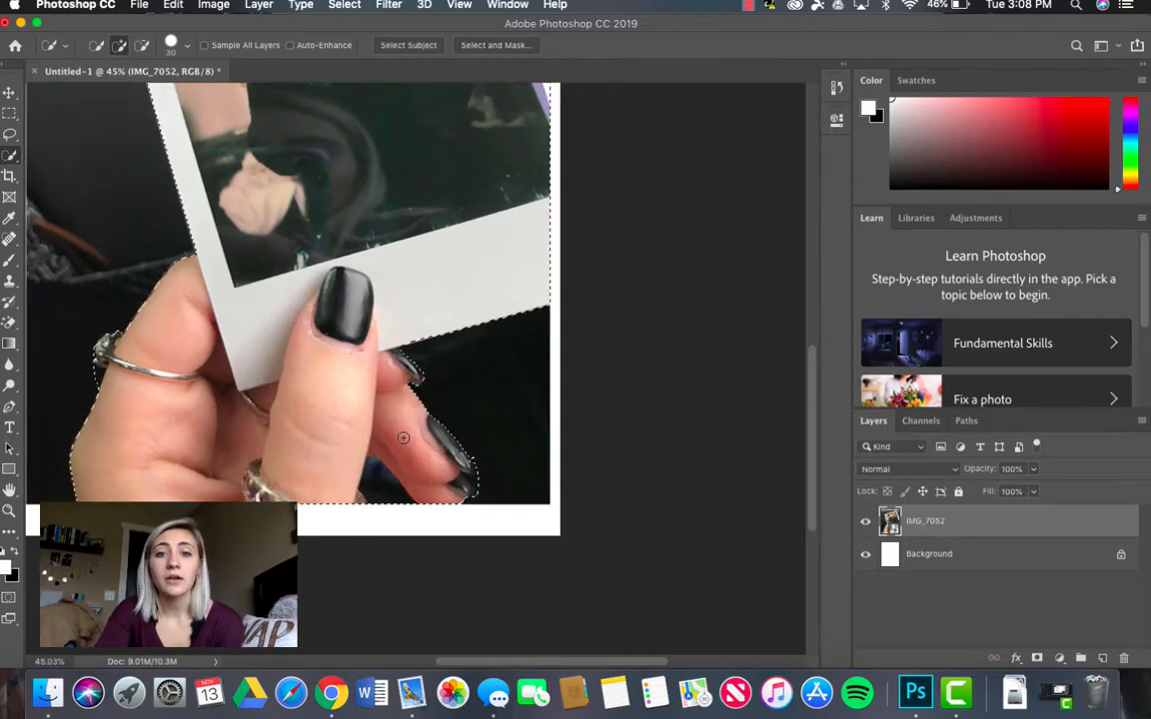
scroll(403, 438, down, 4)
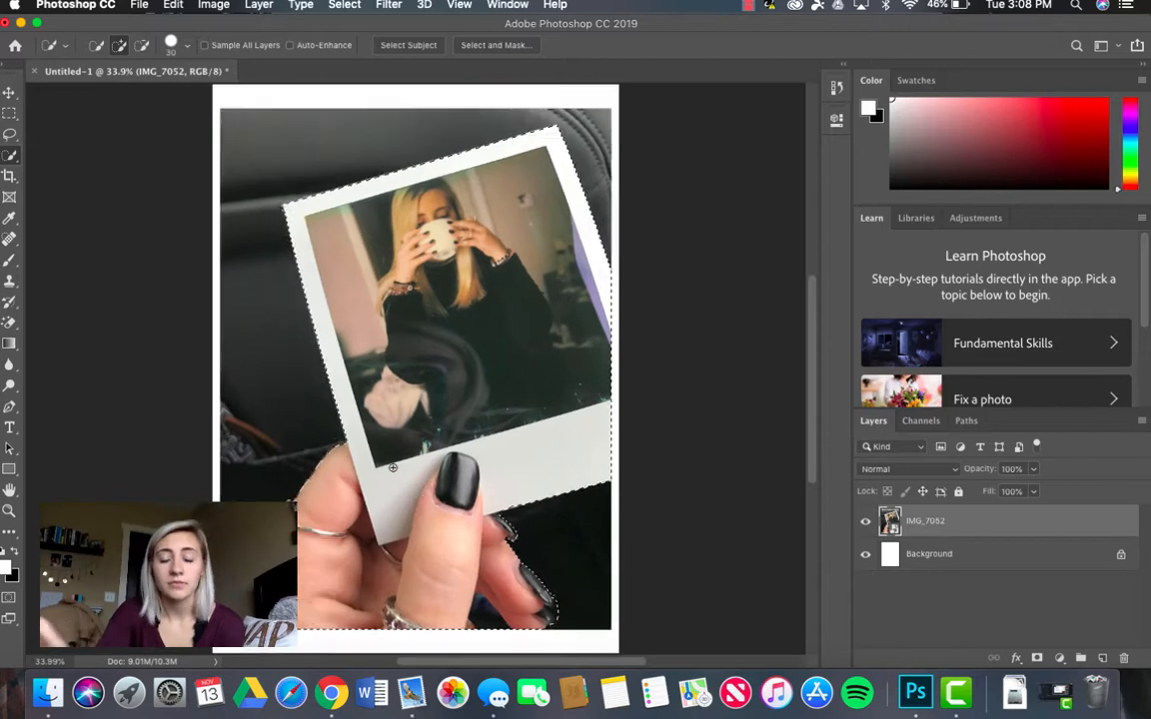
scroll(393, 467, down, 1)
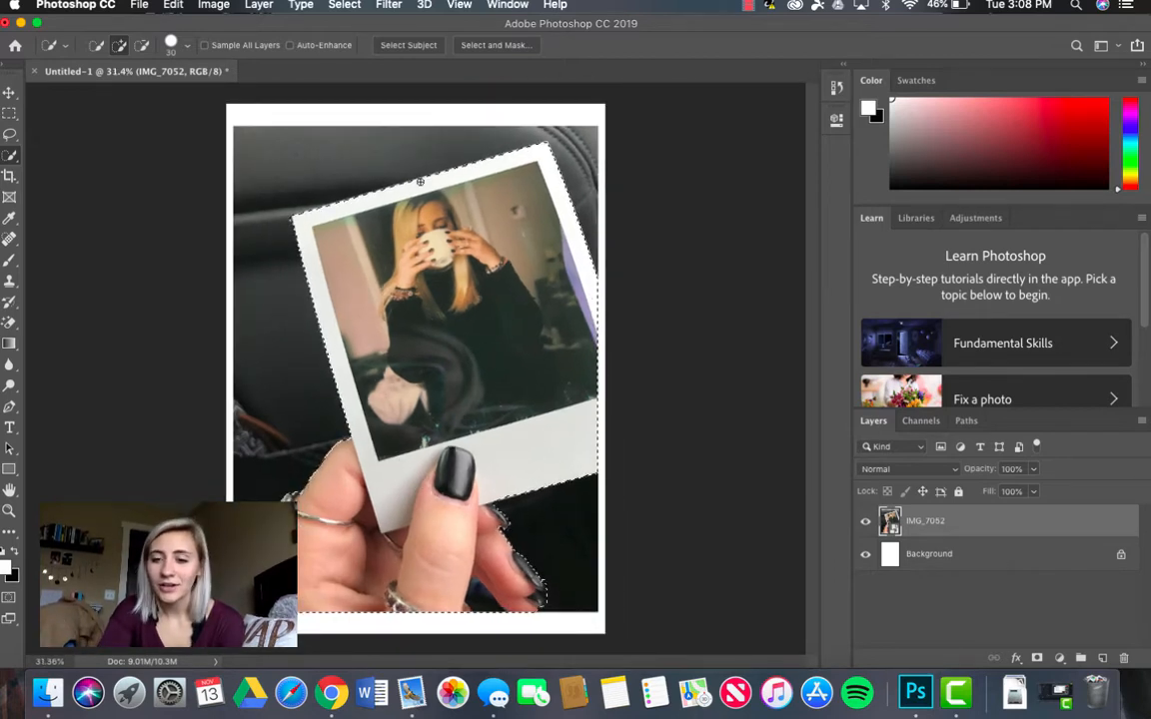
click(1036, 659)
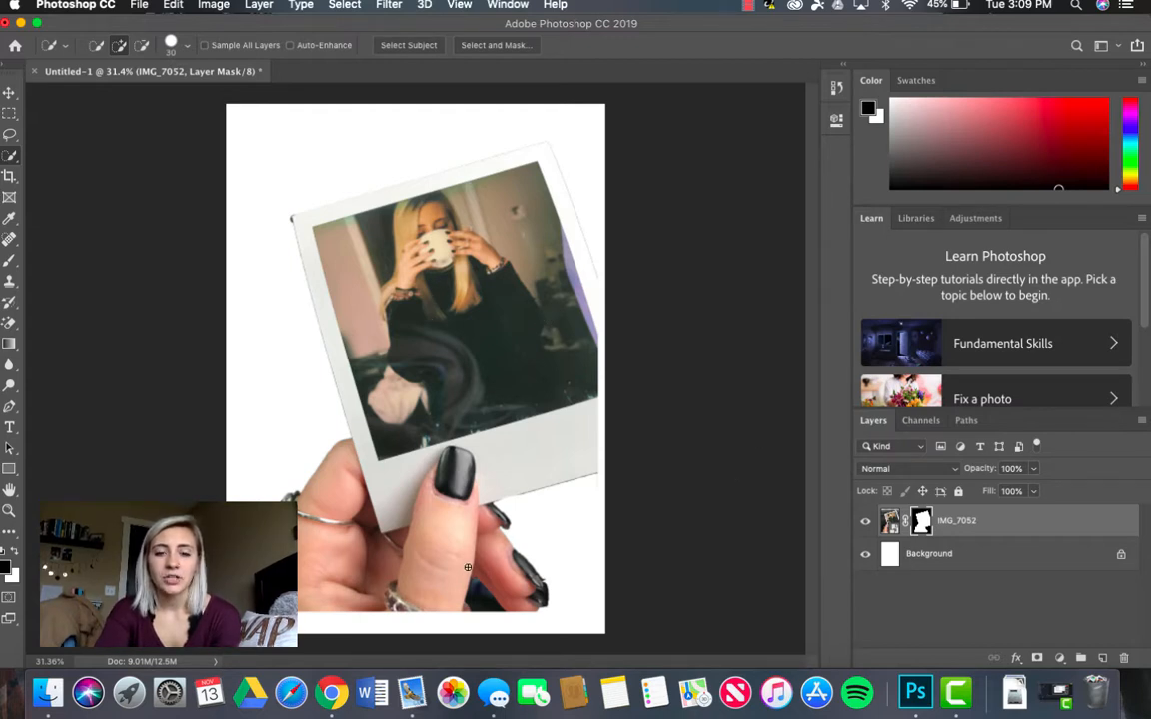
Step: Paint with a black (000000) brush on the layer mask to hide the leftover dark spot at the polaroid's upper-left corner
scroll(467, 567, up, 2)
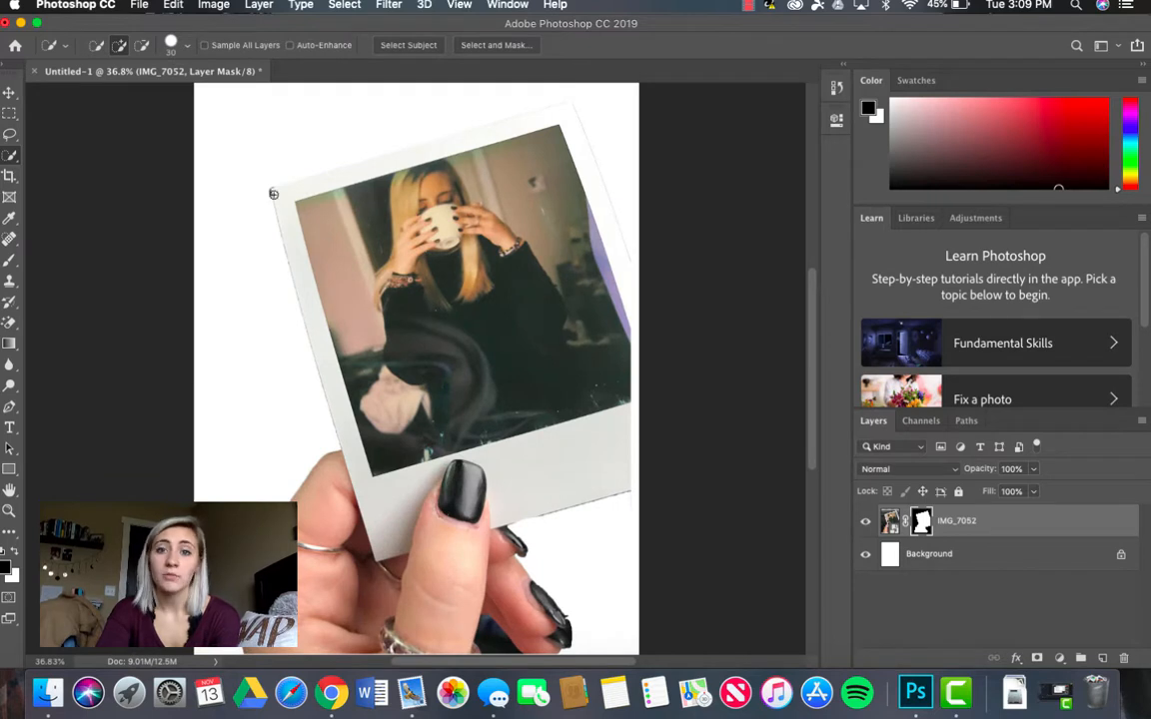
scroll(293, 329, down, 5)
scroll(293, 330, down, 1)
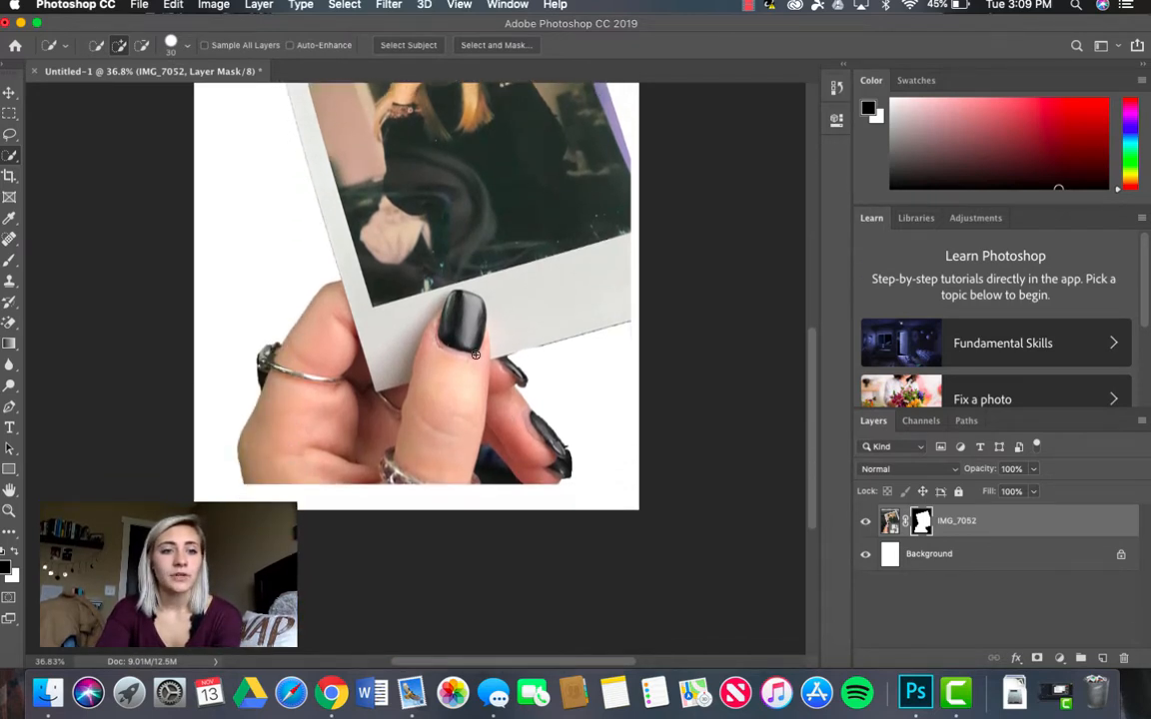
scroll(499, 350, up, 5)
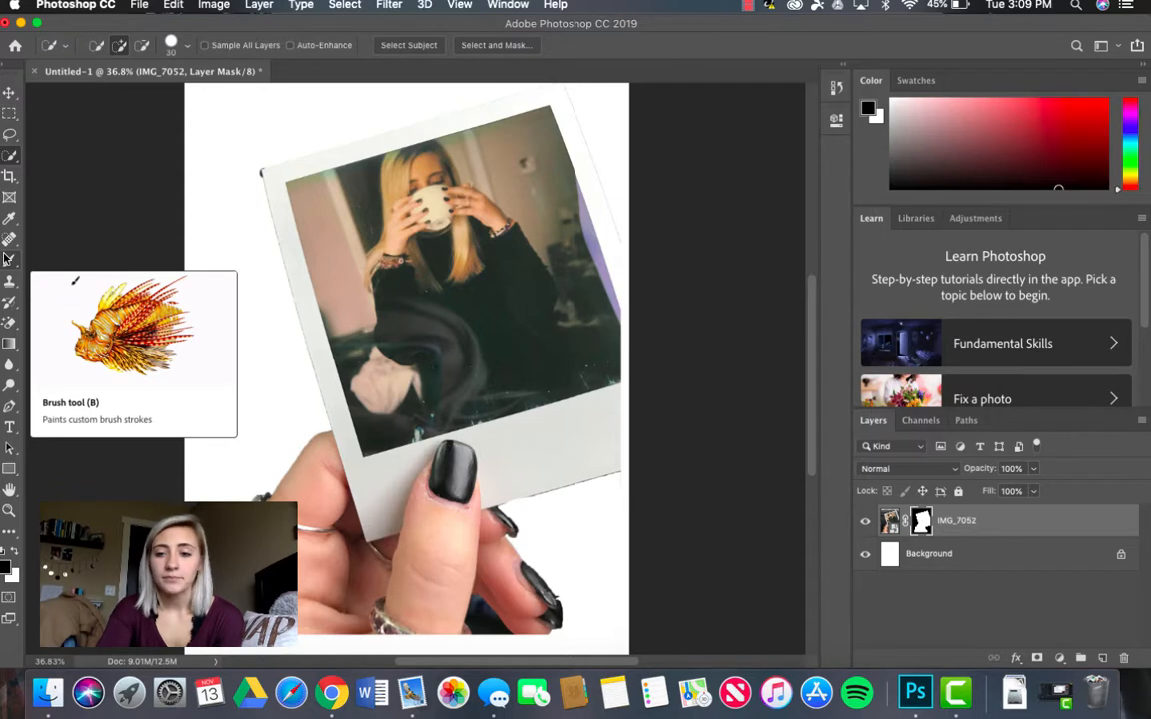
click(9, 259)
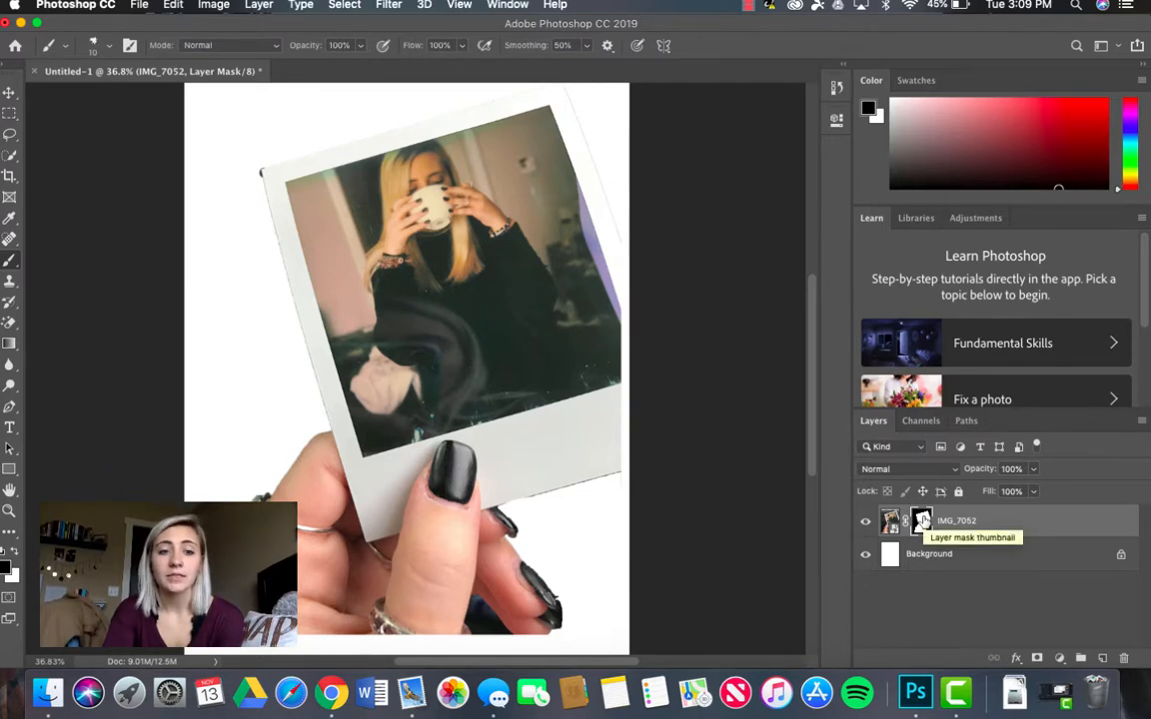
click(5, 569)
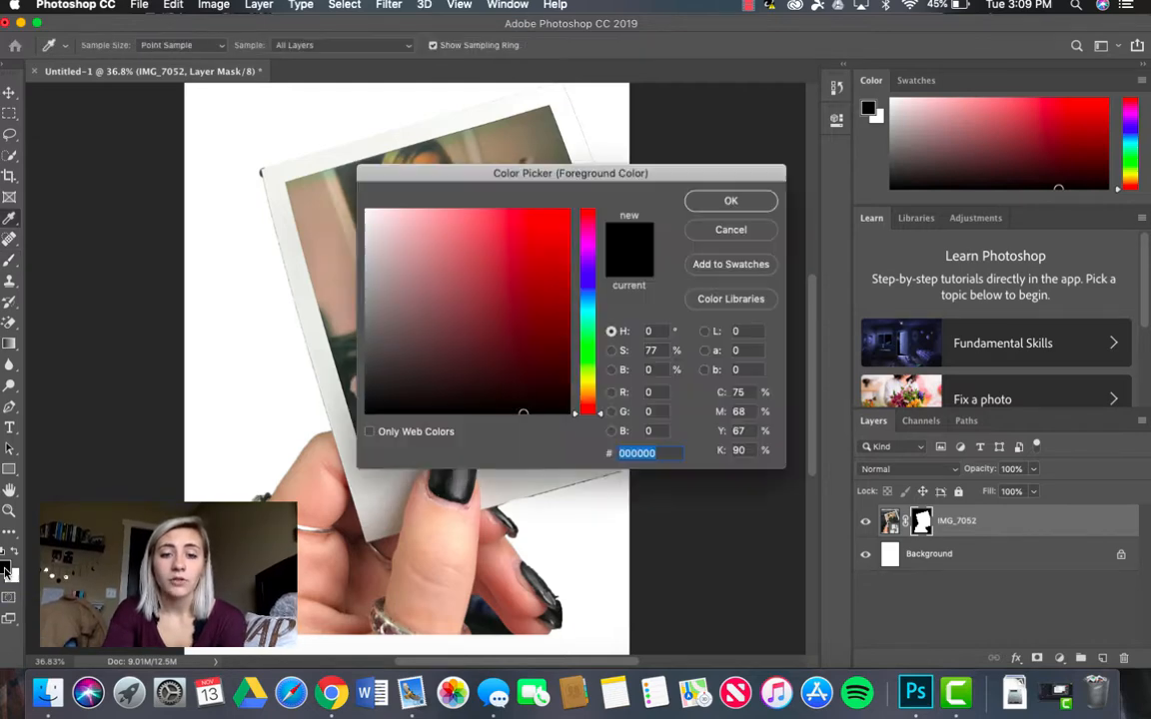
click(738, 200)
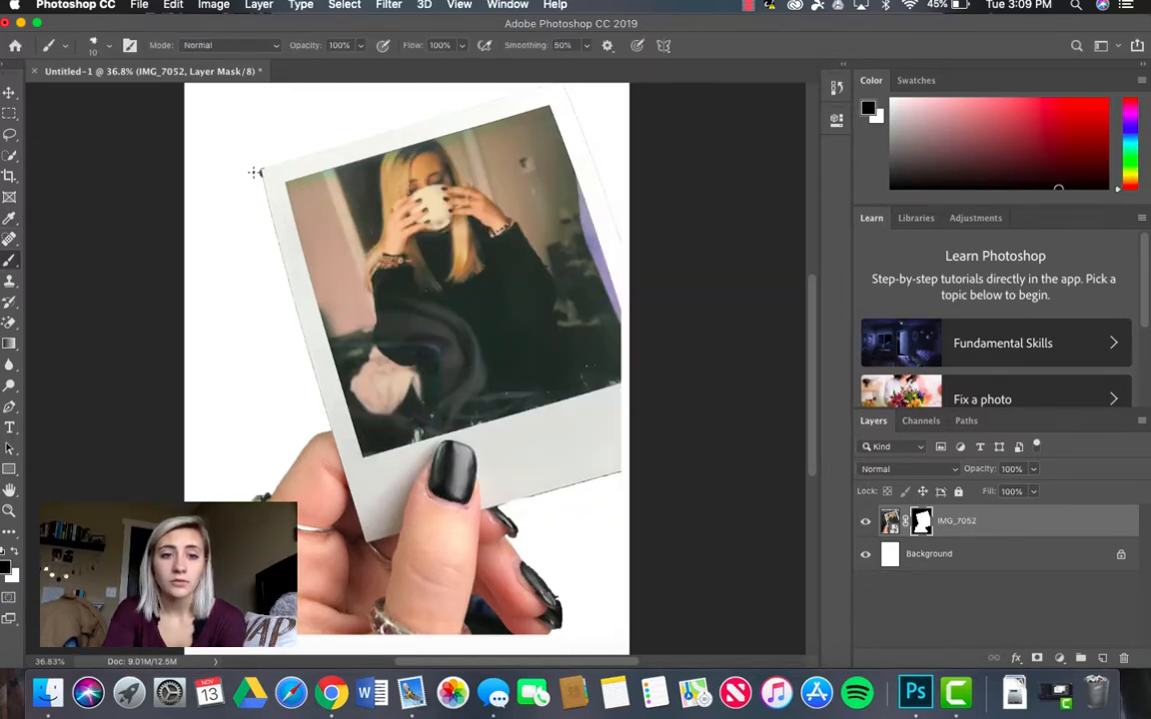
scroll(242, 169, up, 5)
scroll(243, 170, up, 5)
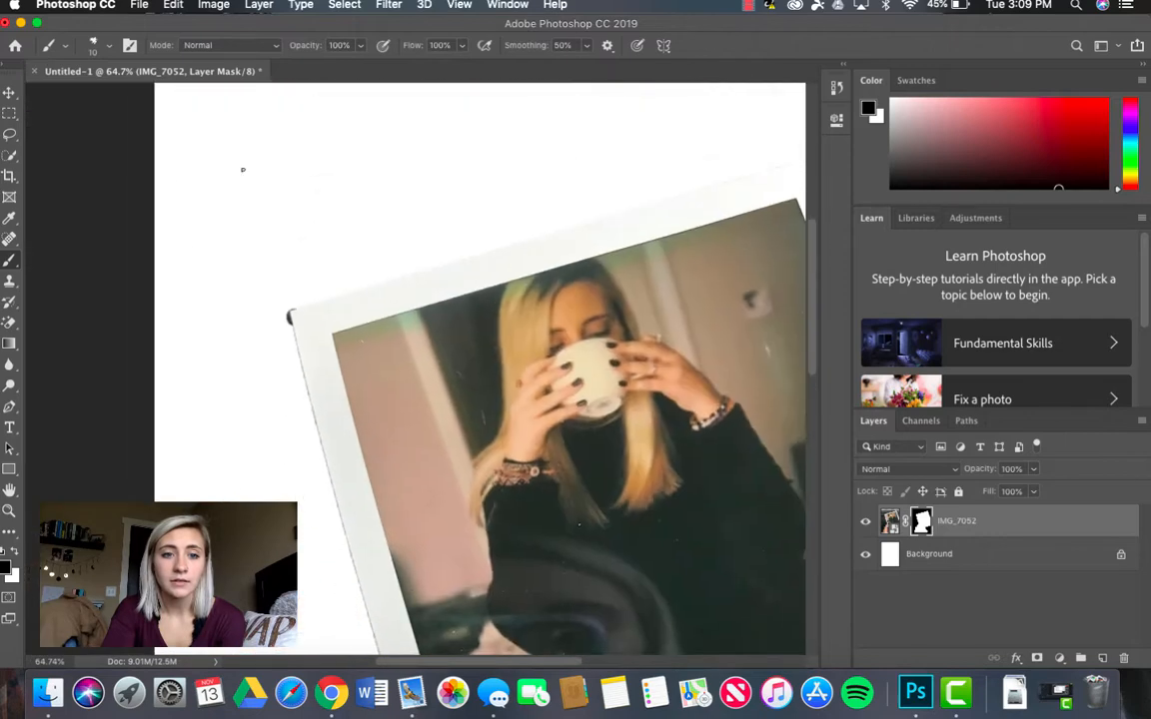
scroll(243, 169, up, 3)
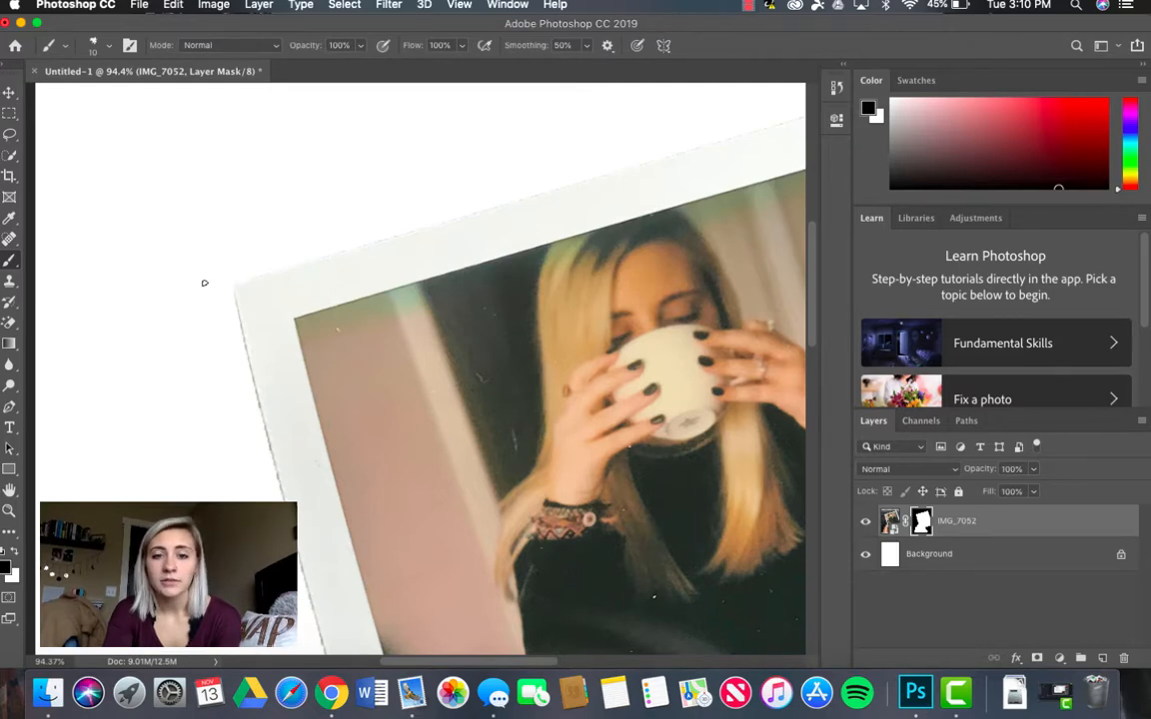
Step: Paint a black stroke across the polaroid's left border on the mask, and restore the hidden area with white
scroll(204, 283, down, 5)
scroll(351, 295, down, 2)
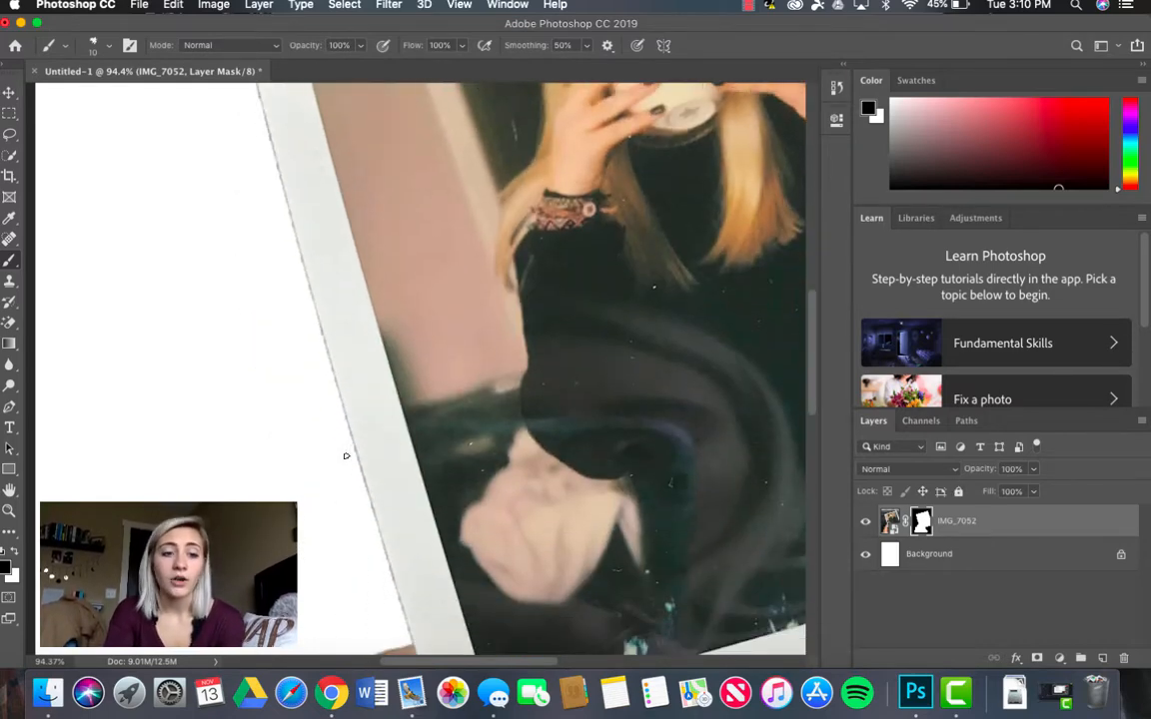
drag(332, 371, 442, 356)
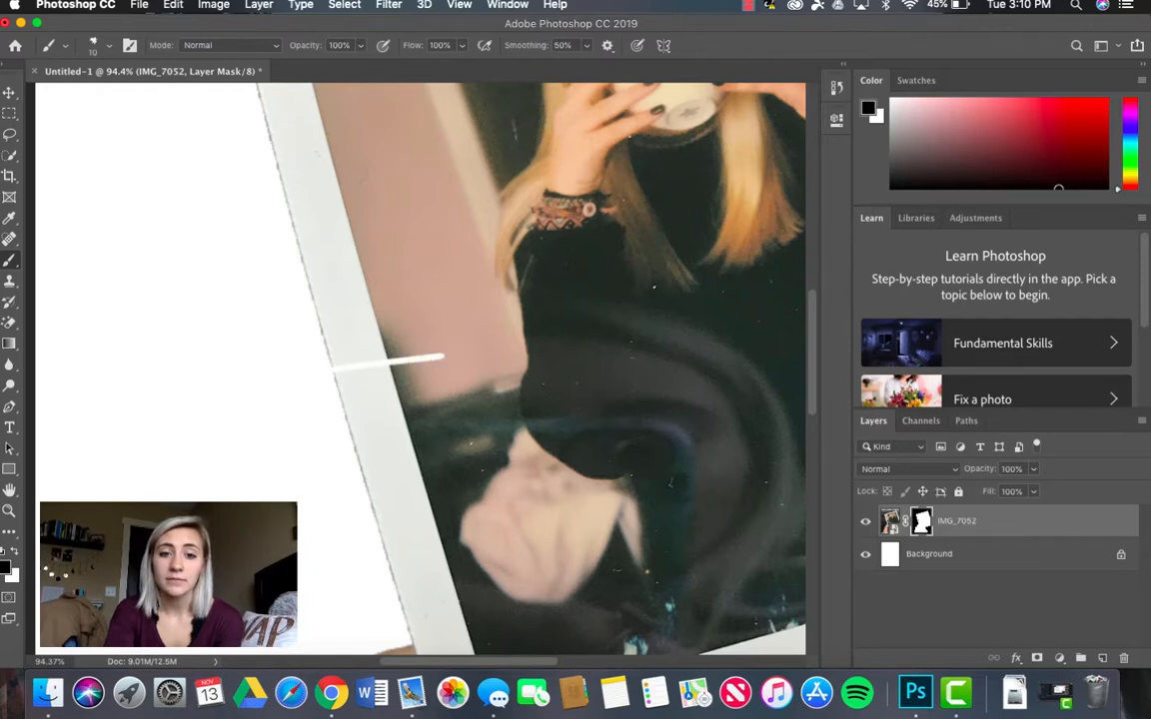
click(15, 555)
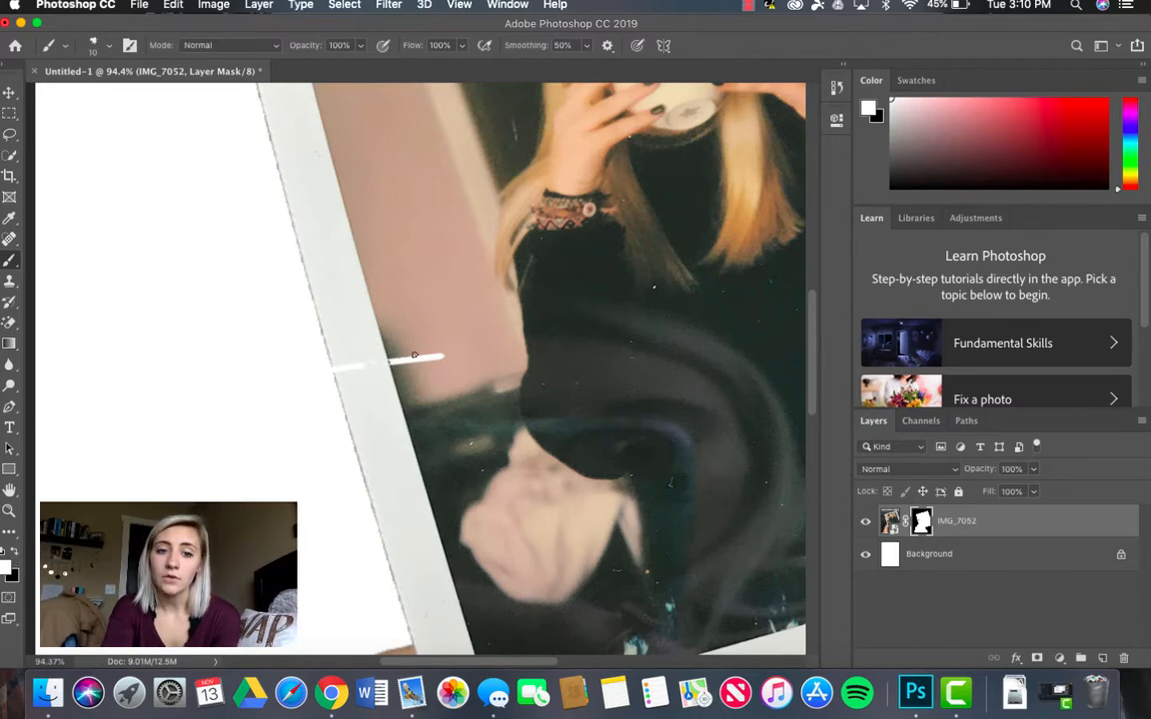
drag(414, 354, 424, 360)
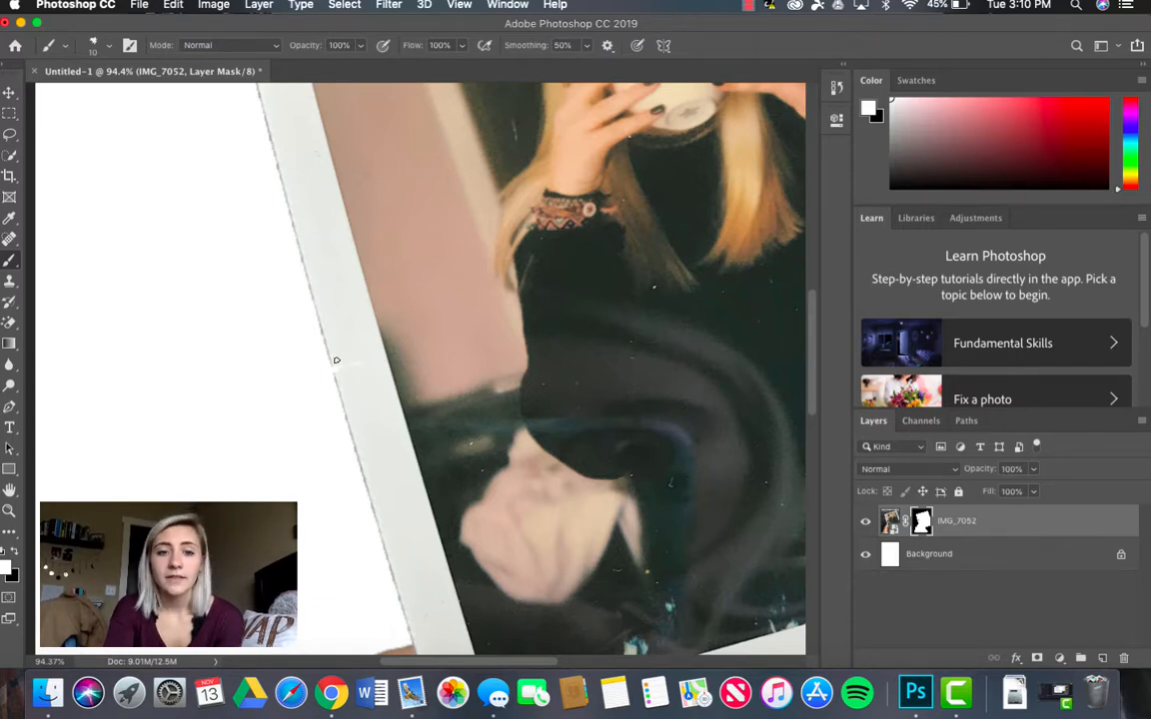
Step: Paint black on the IMG_7052 mask to hide the dark background left below the ring's stone beside the finger
click(15, 555)
scroll(350, 483, down, 10)
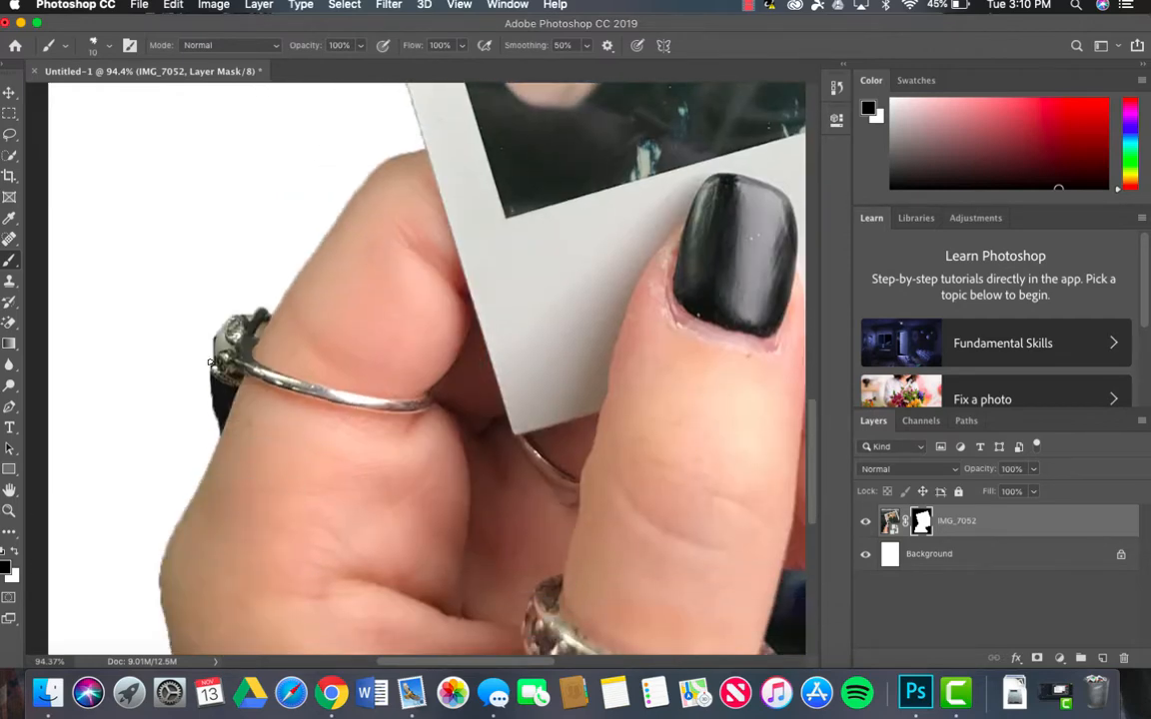
mouse_move(211, 378)
mouse_down()
mouse_move(233, 389)
mouse_move(221, 419)
mouse_up()
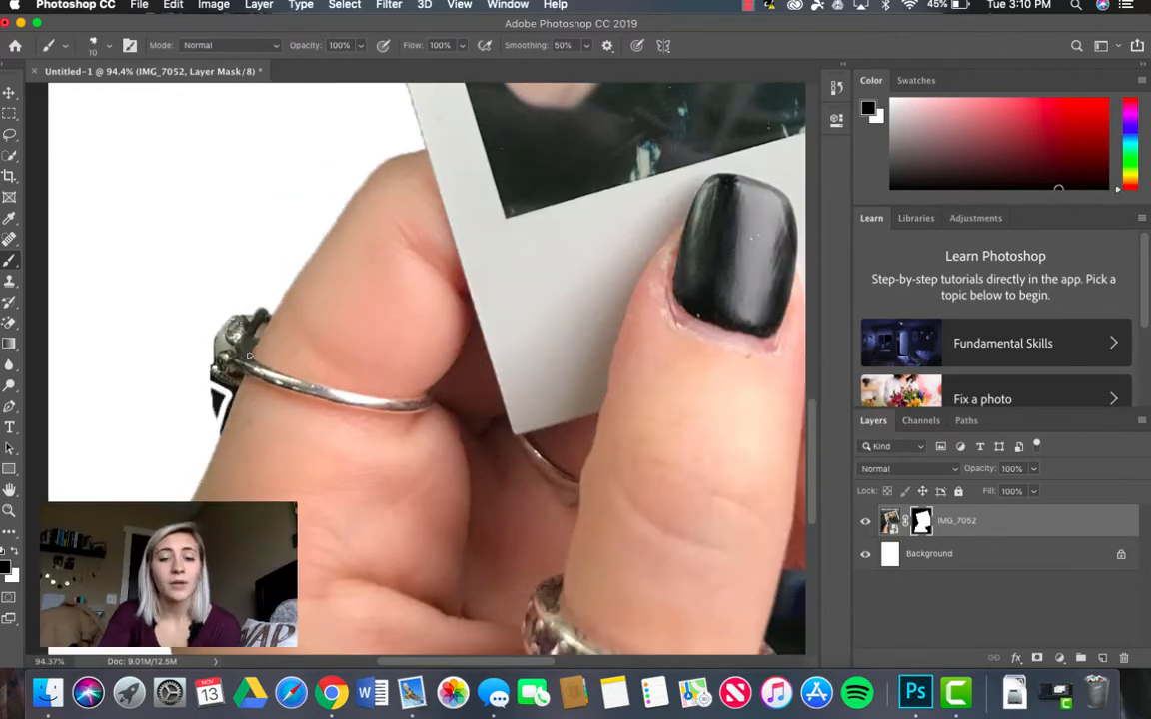
key(super+plus)
key(super+plus)
scroll(200, 461, up, 2)
scroll(206, 442, left, 5)
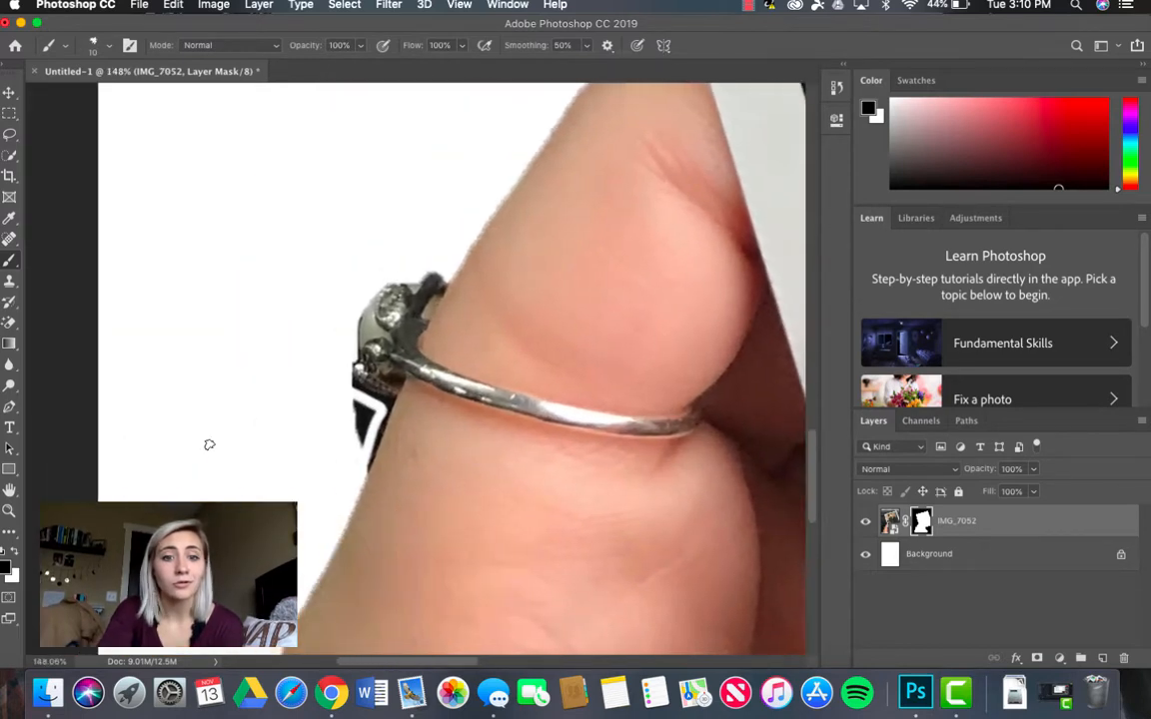
mouse_move(349, 406)
mouse_down()
mouse_move(360, 436)
mouse_move(378, 424)
mouse_move(355, 388)
mouse_move(361, 374)
mouse_move(357, 463)
mouse_move(423, 446)
mouse_move(389, 495)
mouse_move(376, 552)
mouse_move(405, 596)
mouse_up()
Step: Paint black on the mask around the dark gap between thumb and fingers, and hide the background between the two lowest fingernails
scroll(357, 465, right, 8)
scroll(356, 465, down, 3)
drag(421, 446, 580, 618)
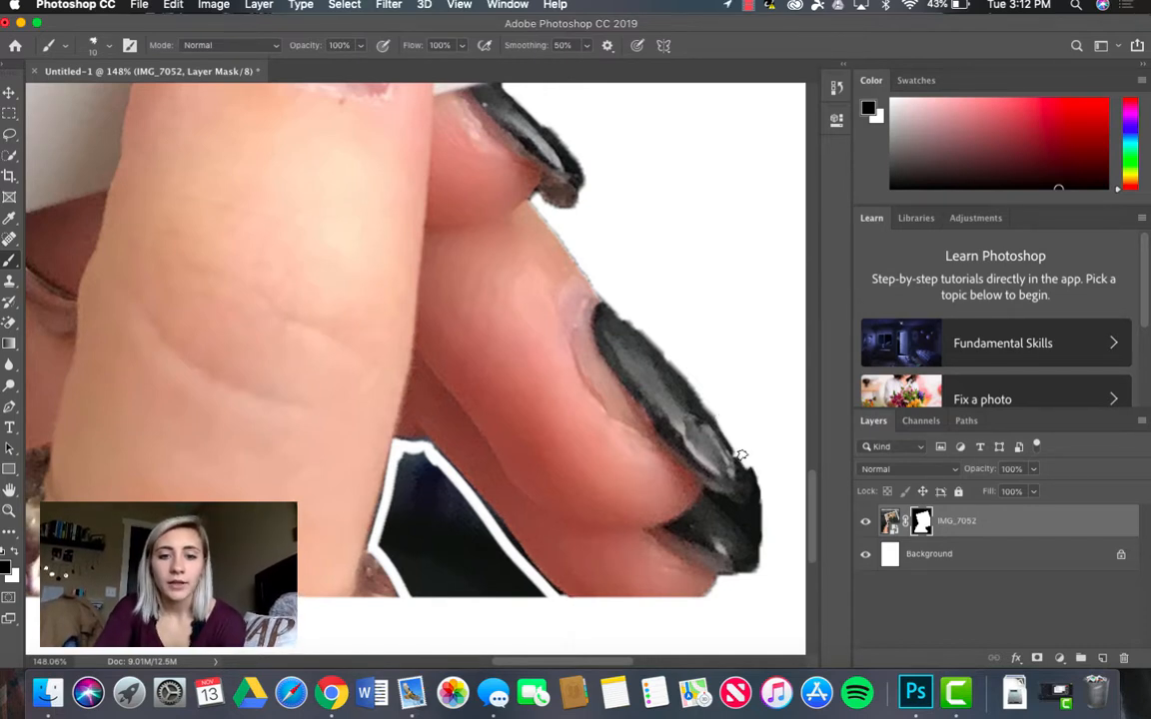
mouse_move(741, 455)
mouse_down()
mouse_move(752, 504)
mouse_move(727, 508)
mouse_move(706, 491)
mouse_move(768, 572)
mouse_up()
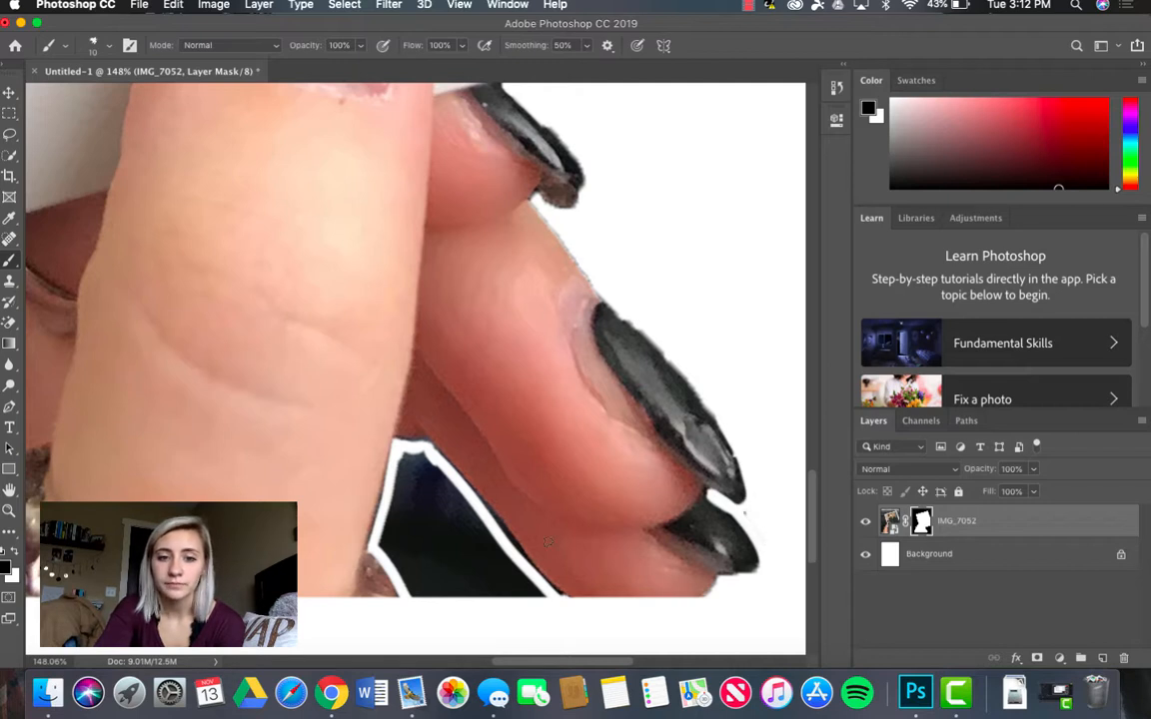
scroll(548, 541, down, 5)
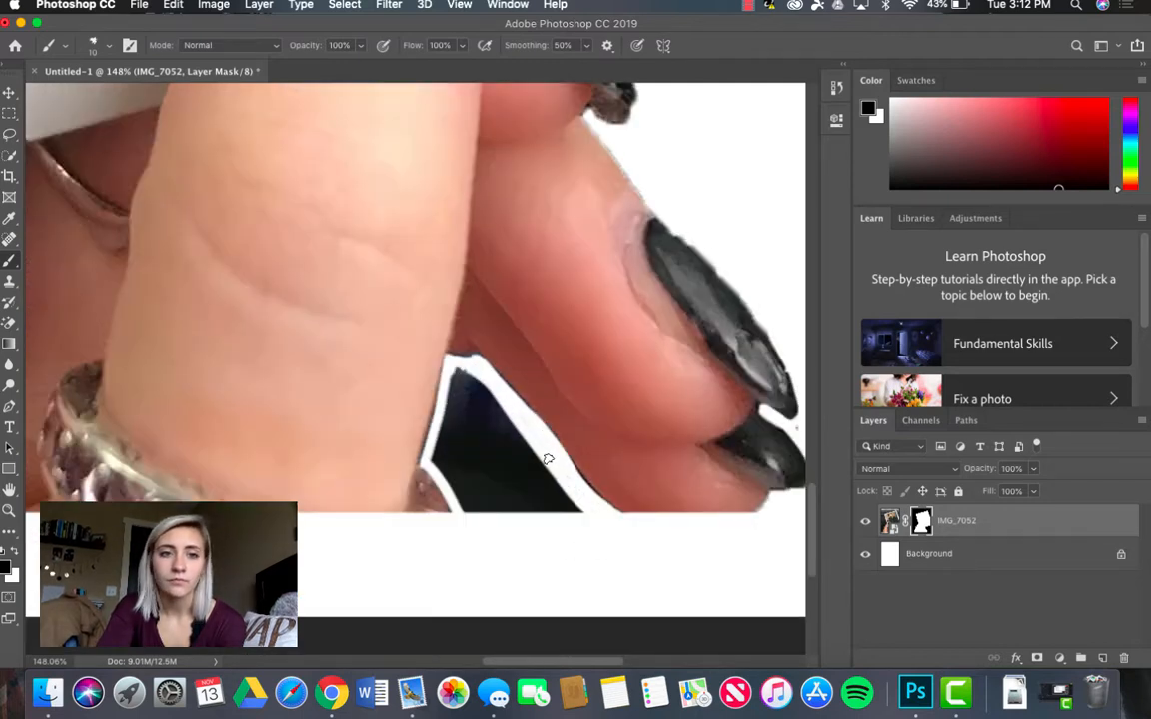
mouse_move(447, 476)
mouse_down()
mouse_move(463, 378)
mouse_move(436, 460)
mouse_up()
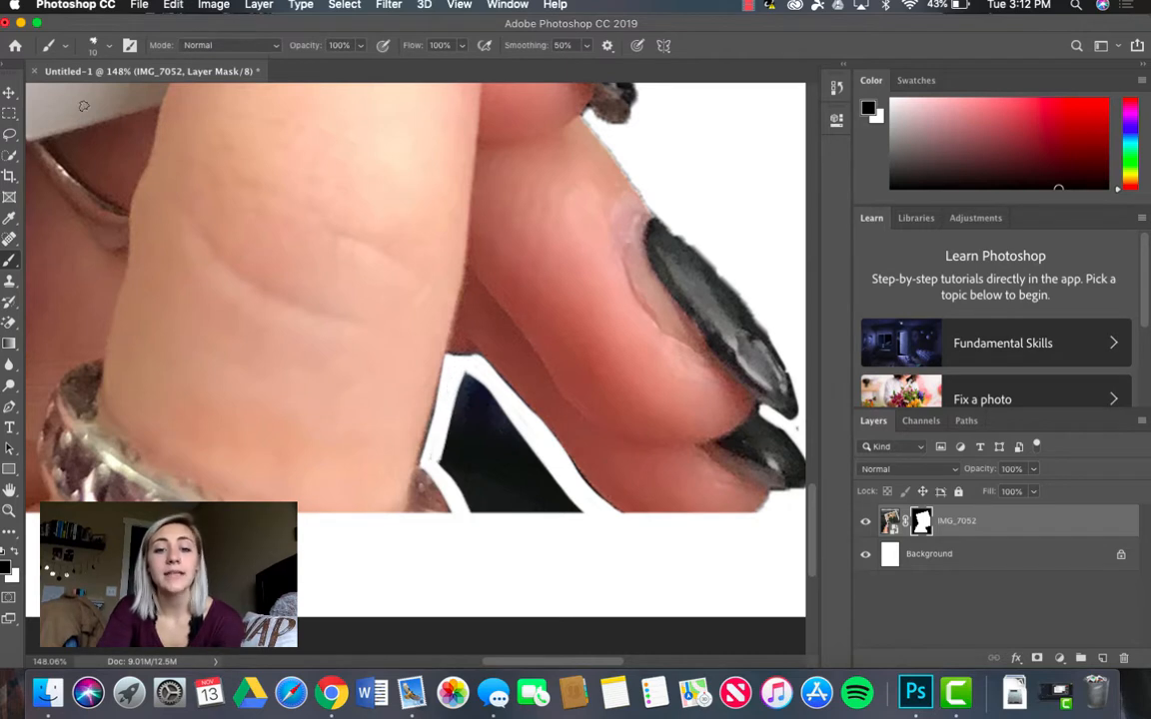
Step: Set the brush size to 25 px and paint away the finger-side part of the dark gap beside the thumb
click(107, 52)
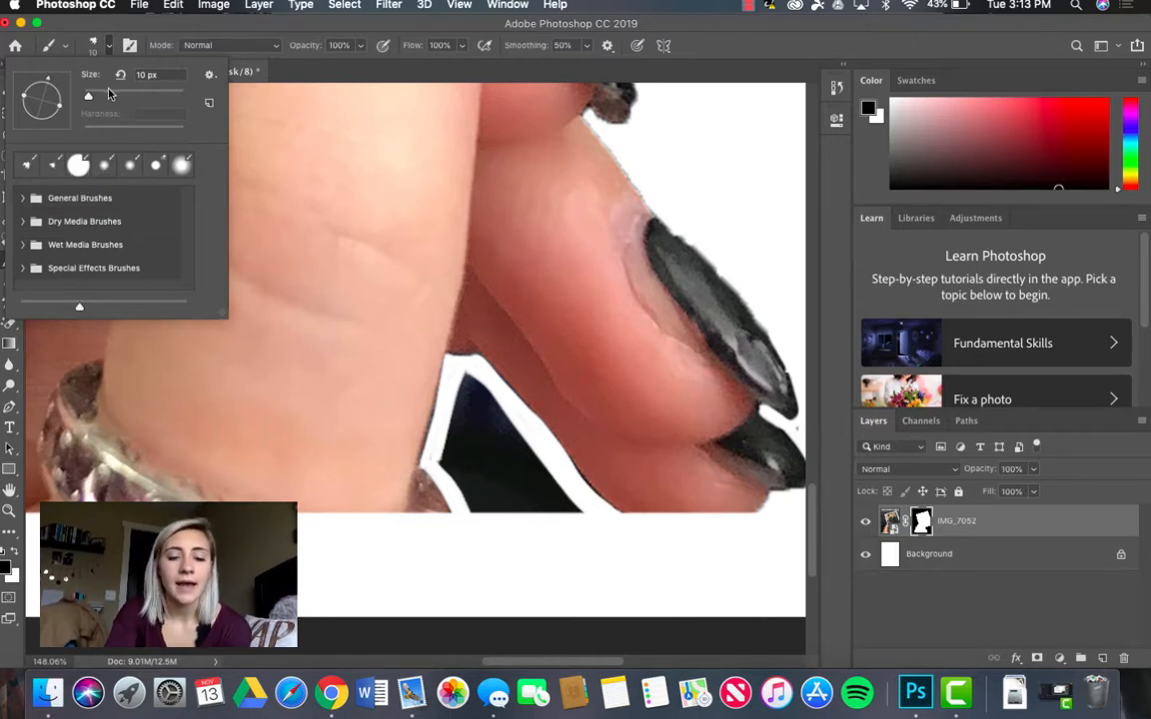
click(139, 74)
text(25)
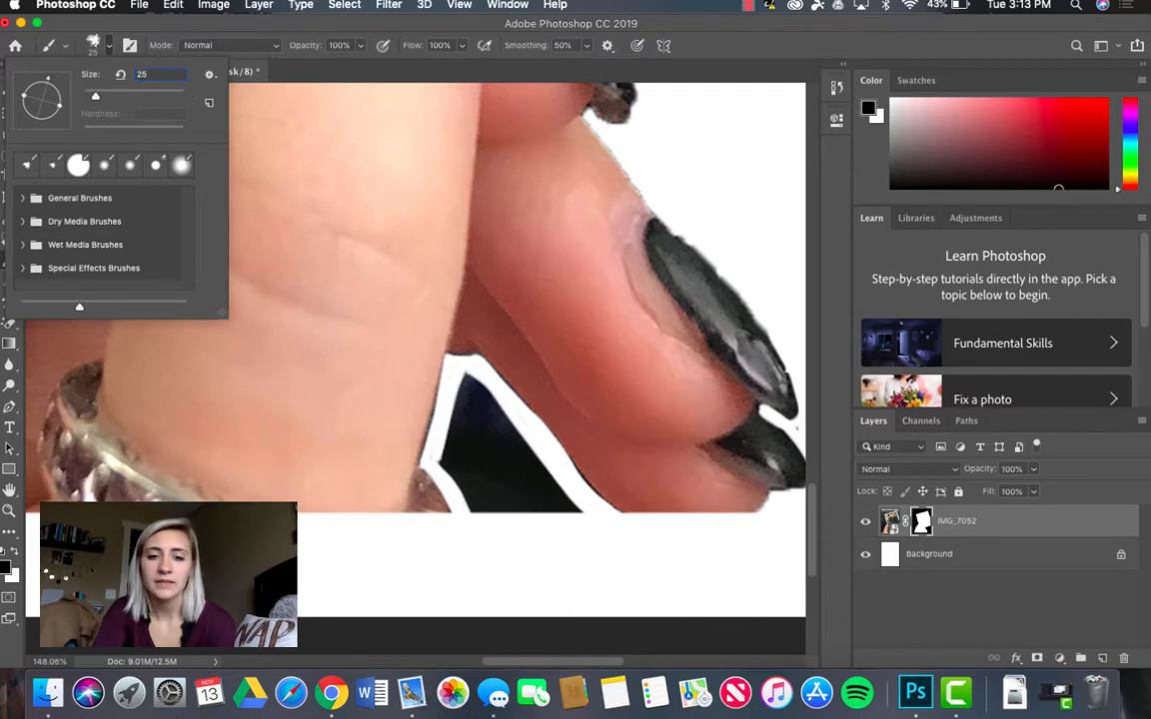
key(Return)
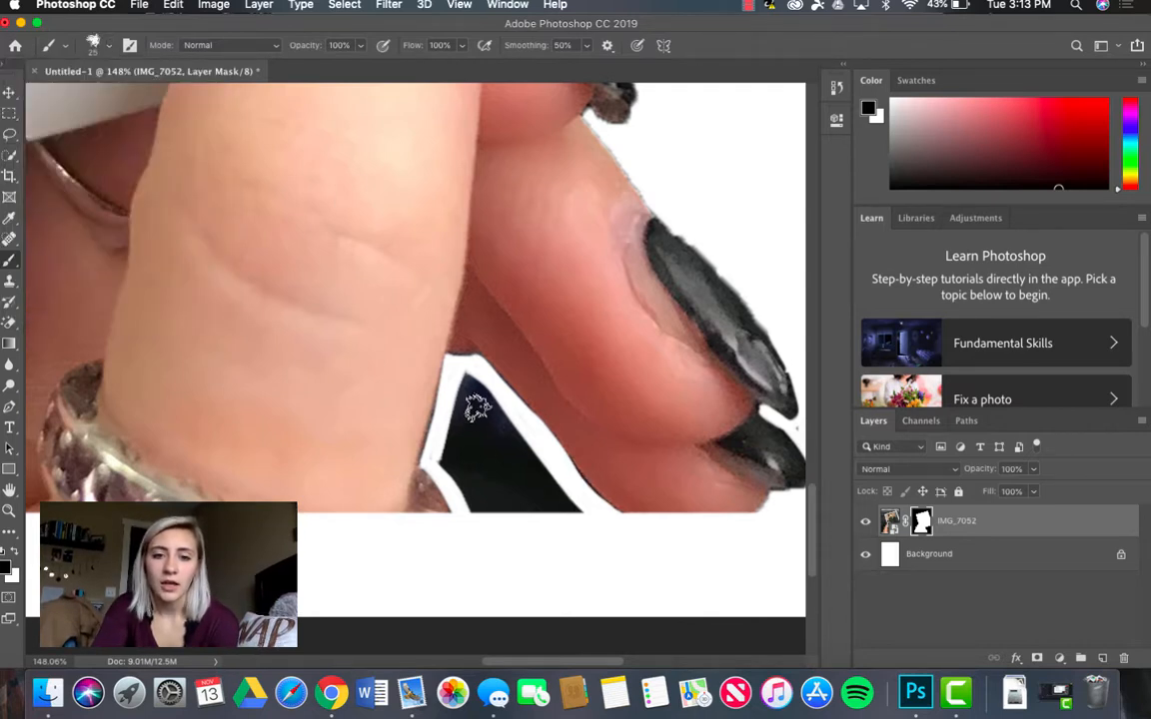
mouse_move(466, 379)
mouse_down()
mouse_move(567, 515)
mouse_move(487, 405)
mouse_move(541, 450)
mouse_move(589, 530)
mouse_move(511, 451)
mouse_move(468, 383)
mouse_up()
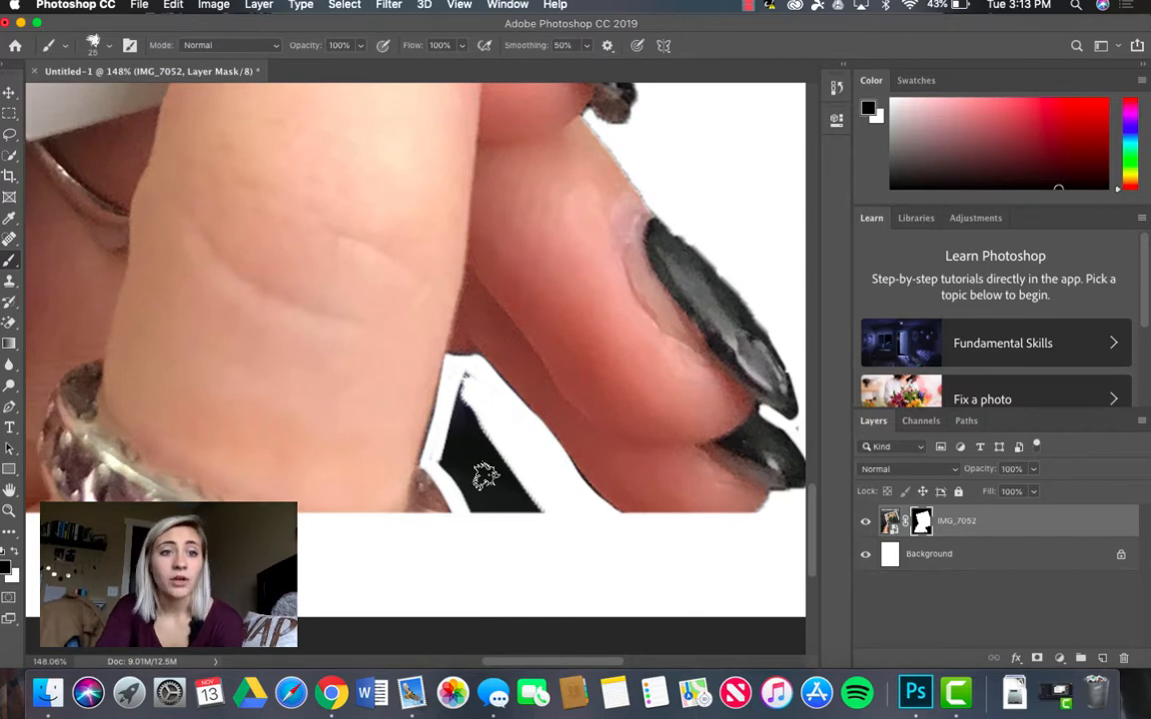
Step: Switch to the hard round brush and paint out the remaining dark background in the gap between thumb and fingers
click(108, 45)
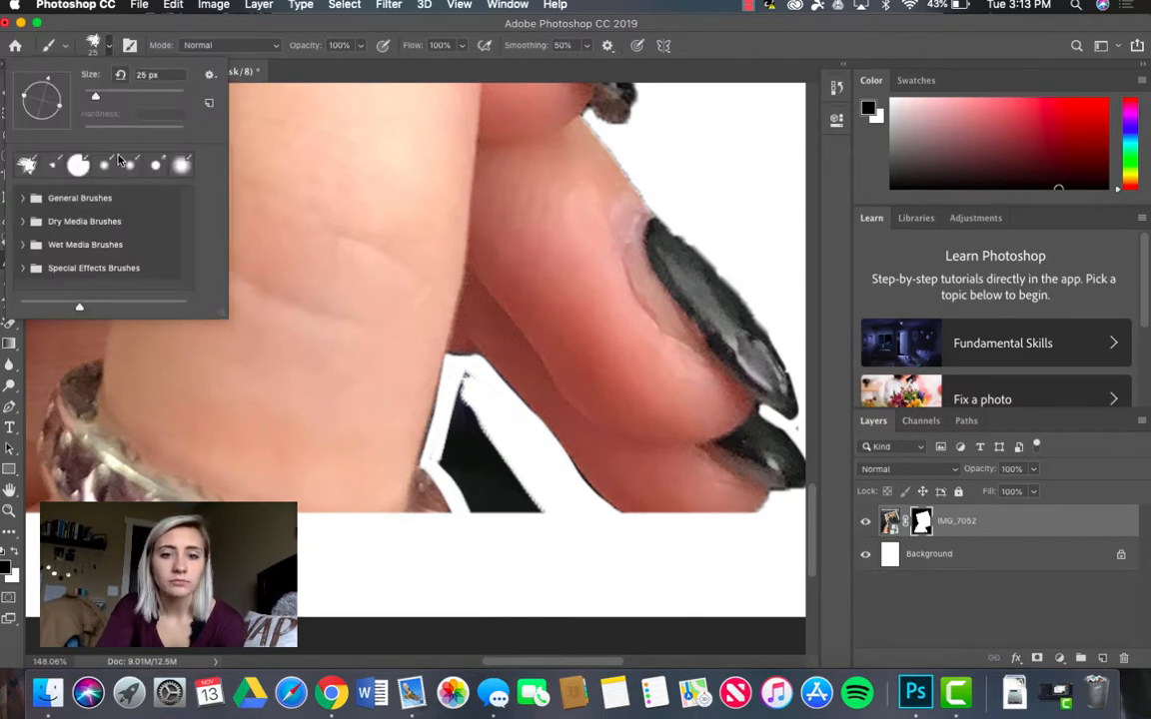
click(64, 158)
click(503, 485)
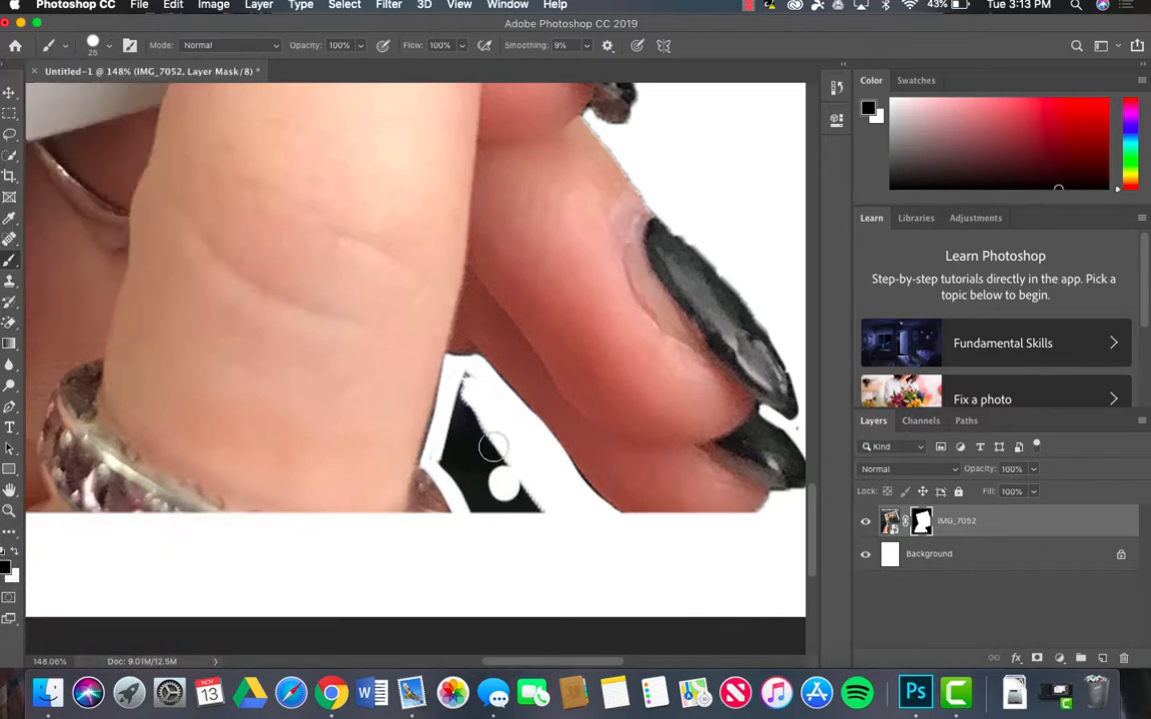
mouse_move(494, 449)
mouse_down()
mouse_move(451, 438)
mouse_move(515, 507)
mouse_move(586, 504)
mouse_up()
Step: Try to hide the thin dark fringe along the polaroid's lower edge by painting black with the hard round brush
scroll(599, 479, up, 10)
scroll(599, 479, right, 5)
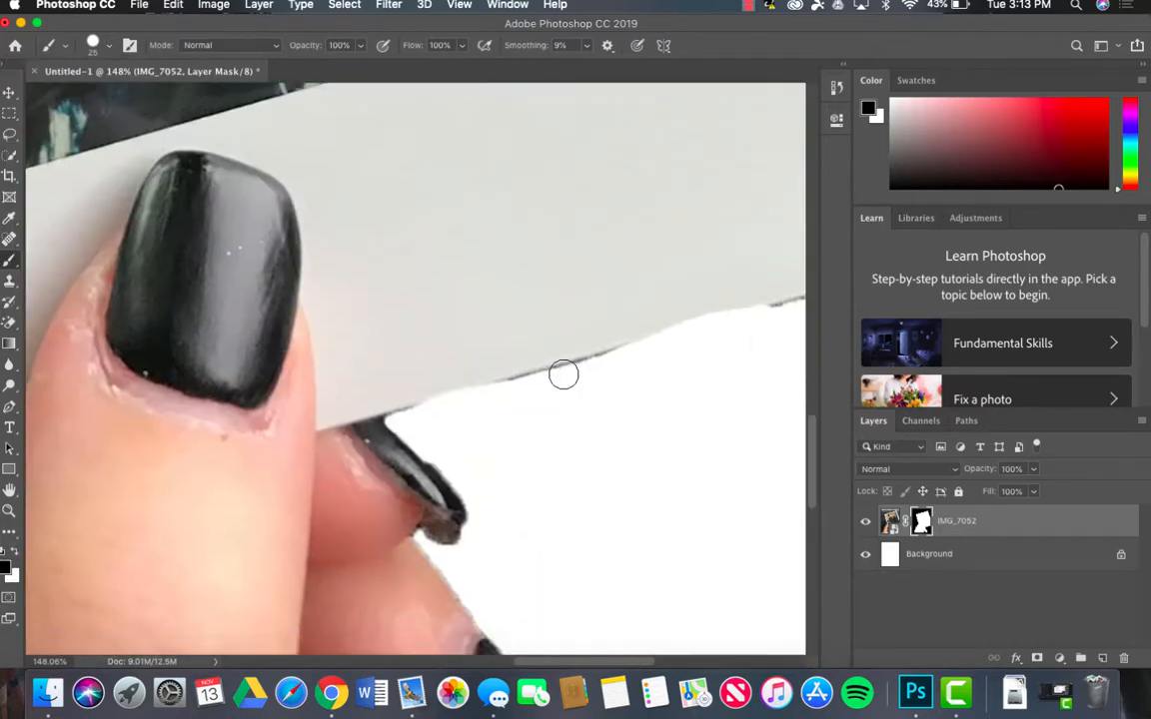
drag(563, 374, 400, 413)
drag(765, 311, 801, 306)
Step: Paint white on the mask along the polaroid's lower border to restore its hidden straight edge
key(x)
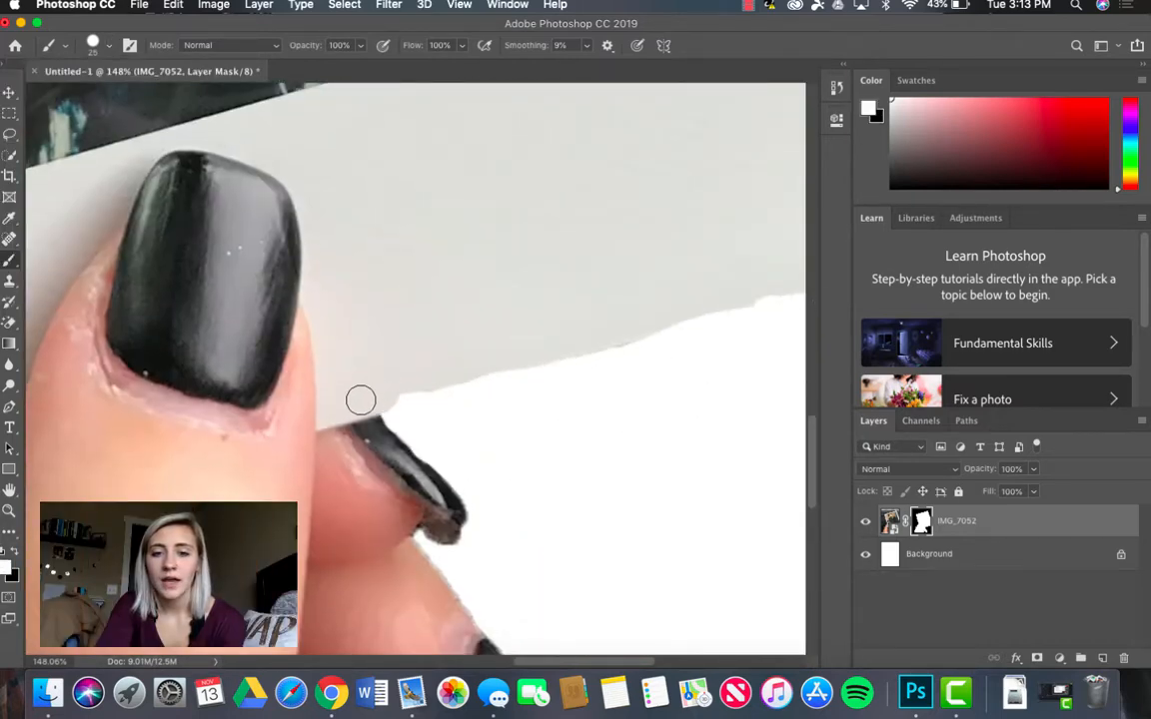
mouse_move(360, 400)
mouse_down()
mouse_move(704, 316)
mouse_move(765, 288)
mouse_up()
scroll(752, 288, right, 5)
scroll(752, 288, up, 2)
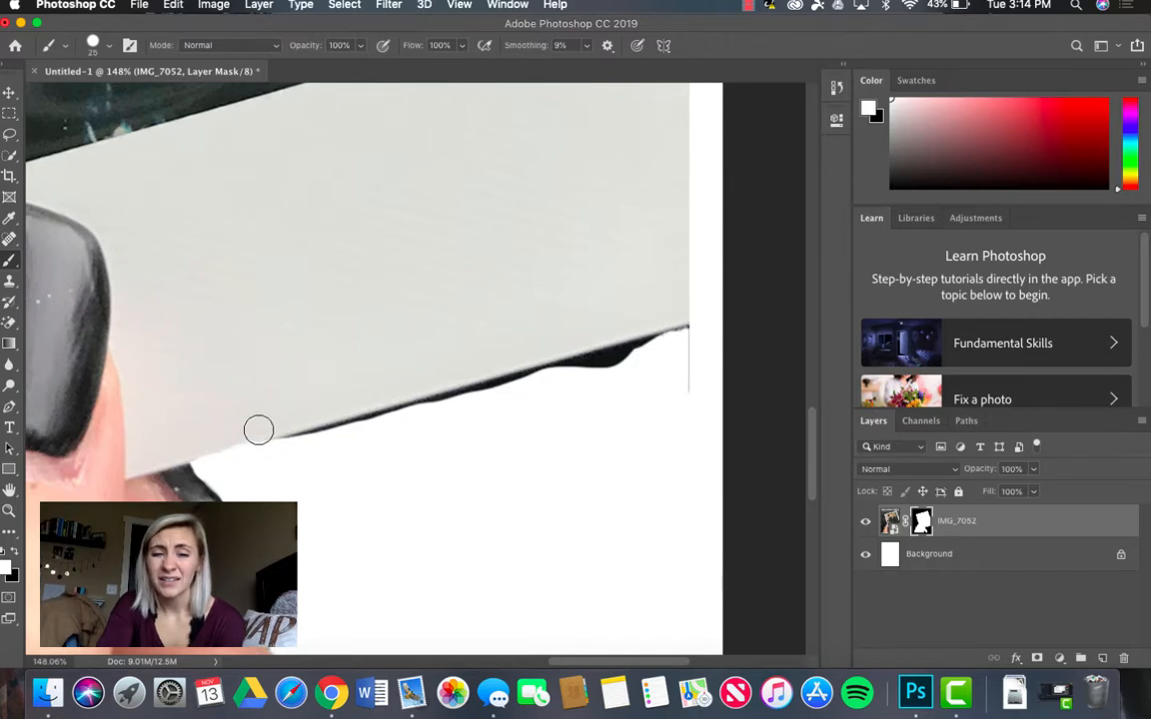
mouse_move(258, 429)
mouse_down()
mouse_move(317, 420)
mouse_move(257, 423)
mouse_move(182, 440)
mouse_move(297, 428)
mouse_move(175, 455)
mouse_up()
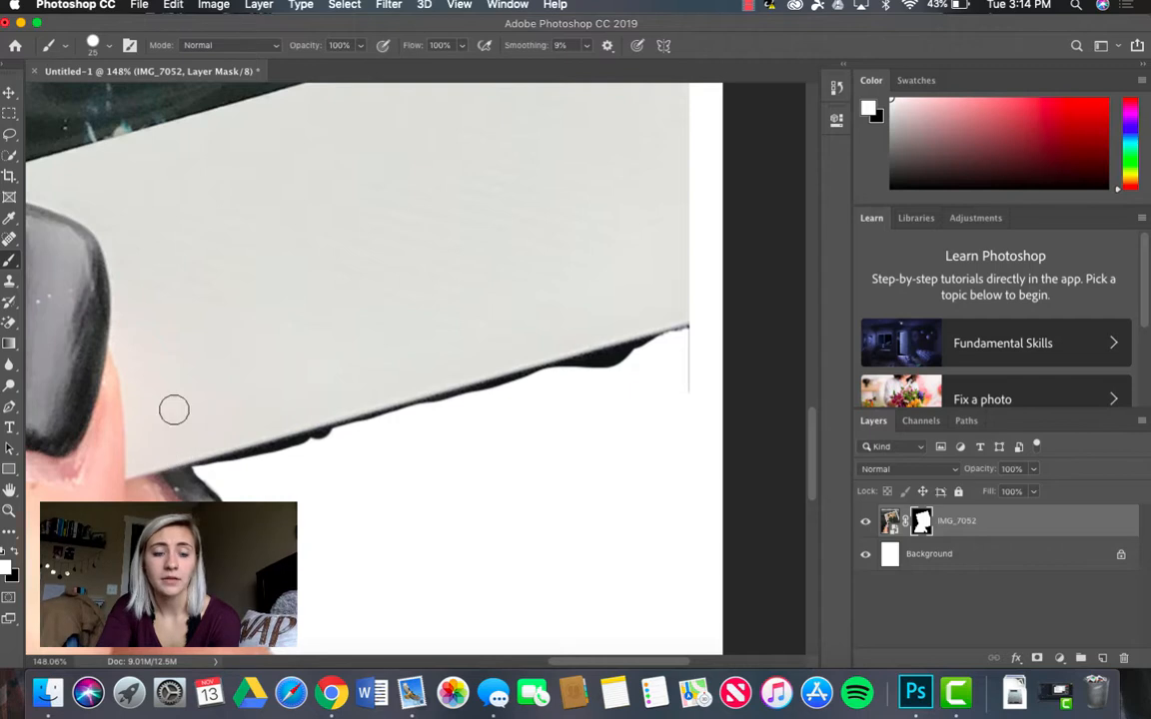
Step: Paint out the dark fringe along the polaroid's lower edge with the textured brush in black at 10 px, and undo the stray fingernail stroke
click(14, 552)
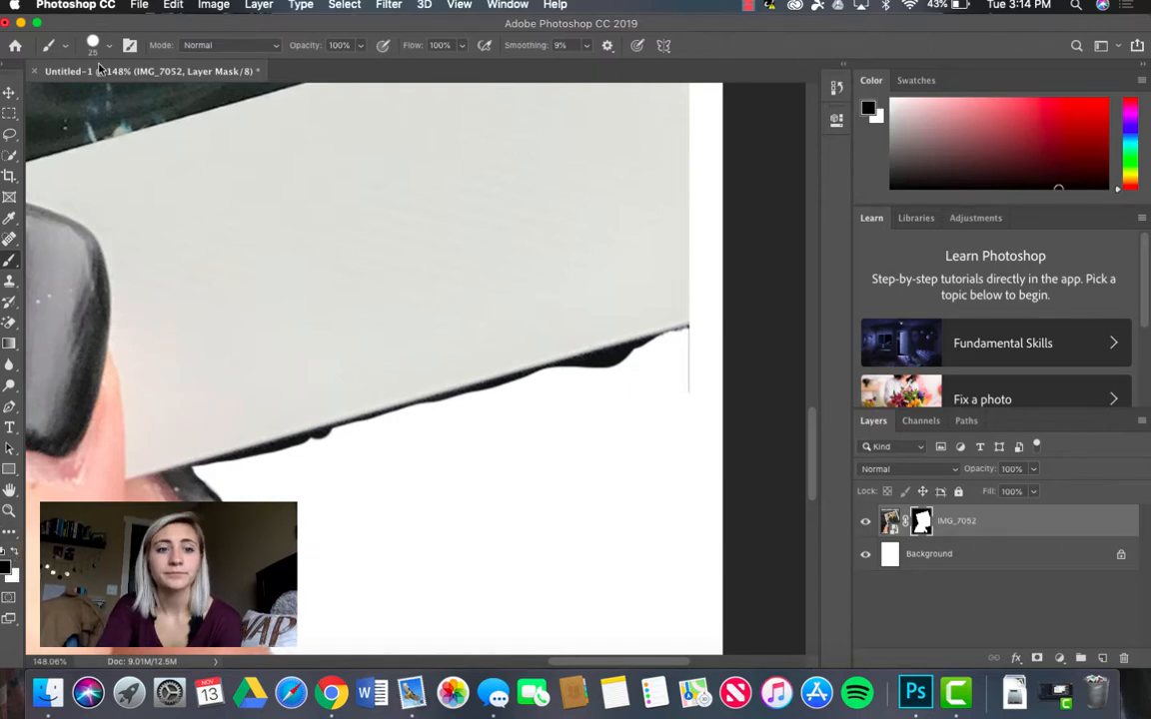
click(96, 43)
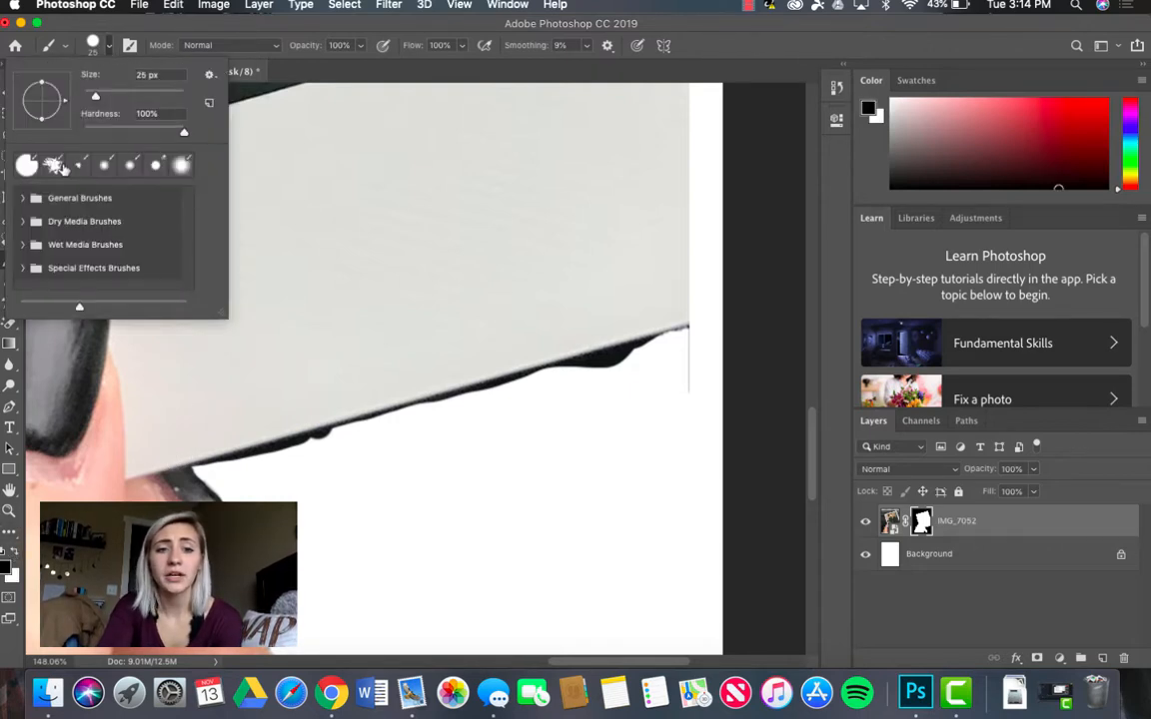
click(56, 165)
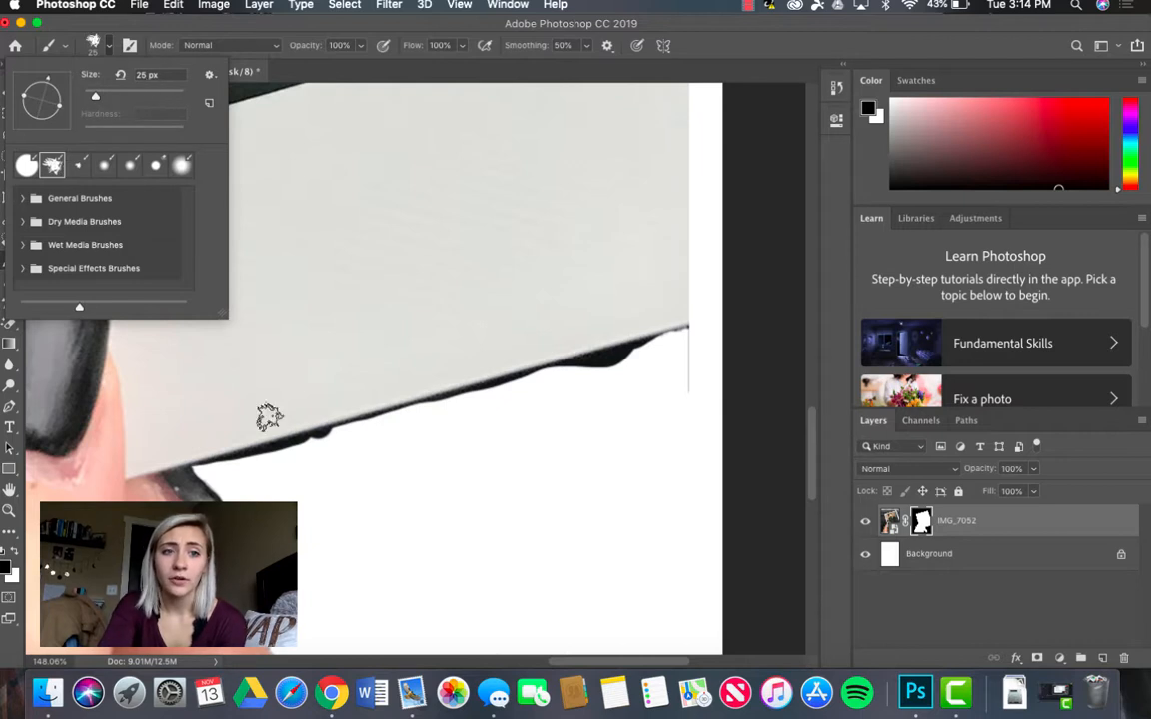
click(145, 75)
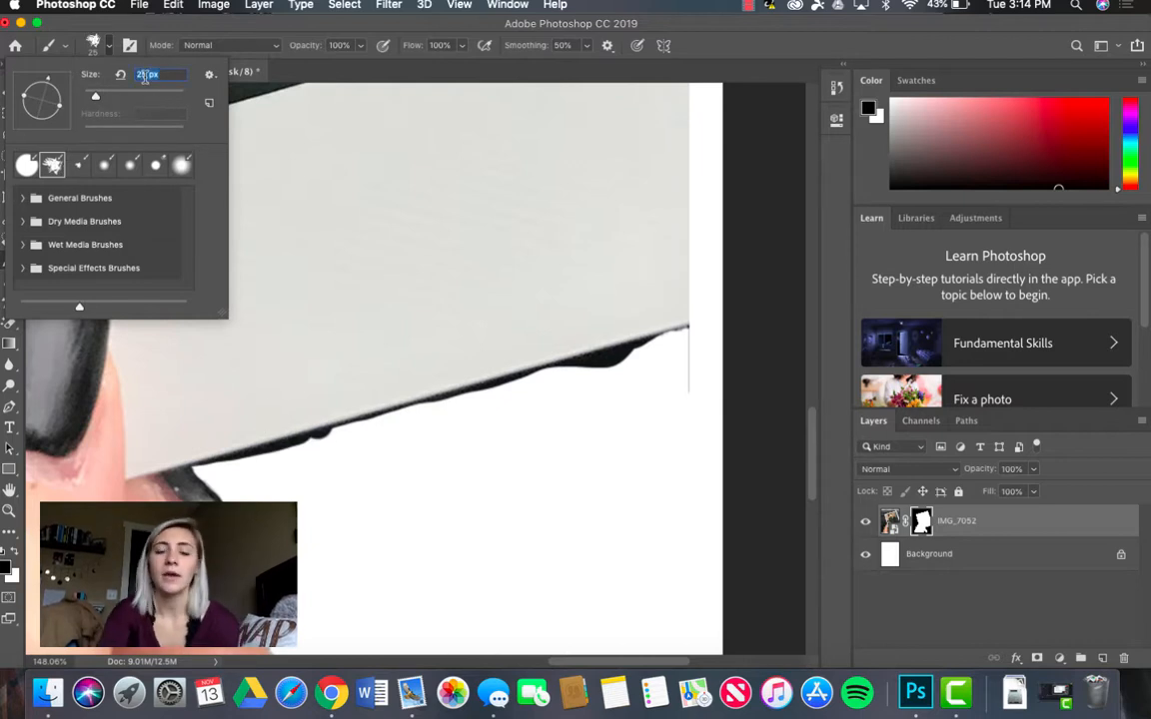
text(10)
key(Return)
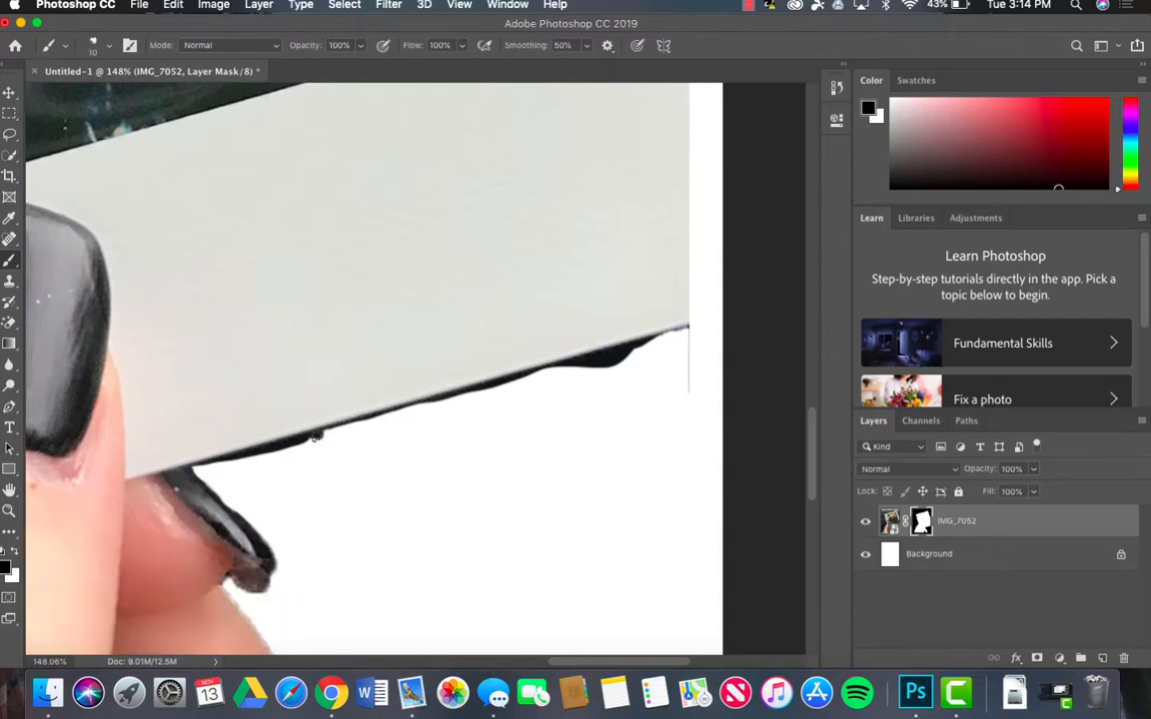
mouse_move(322, 436)
mouse_down()
mouse_move(229, 460)
mouse_move(691, 331)
mouse_move(436, 404)
mouse_move(684, 334)
mouse_move(506, 375)
mouse_move(522, 373)
mouse_move(422, 410)
mouse_move(452, 403)
mouse_up()
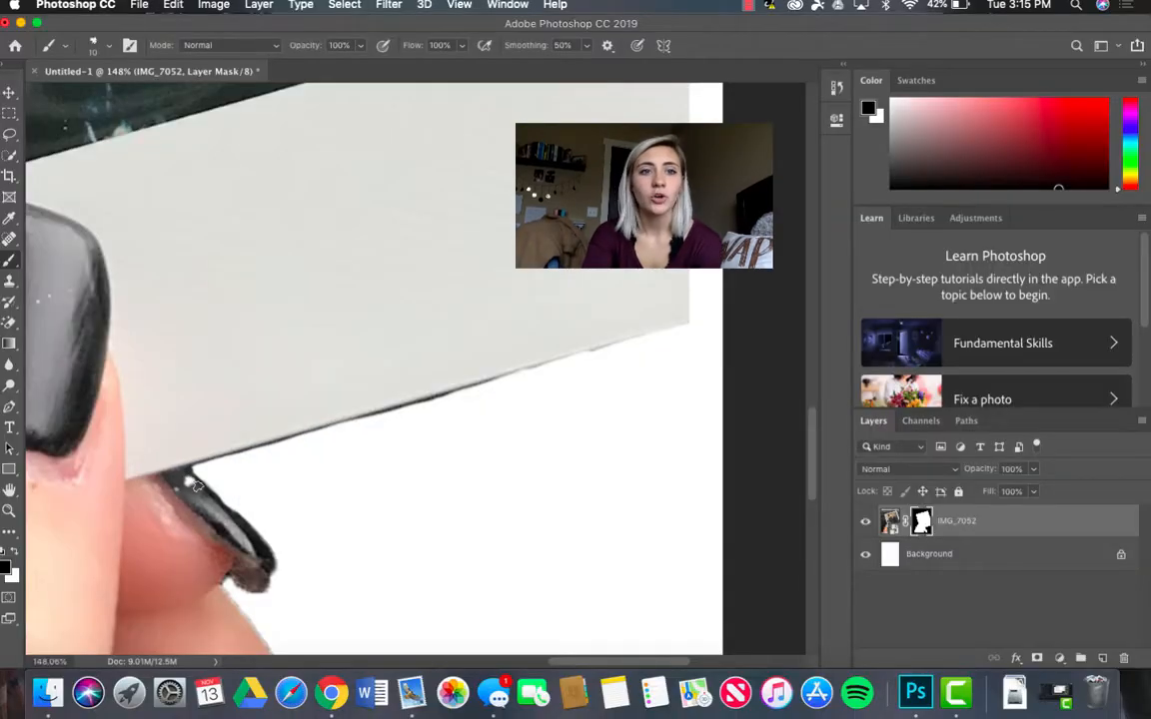
click(176, 5)
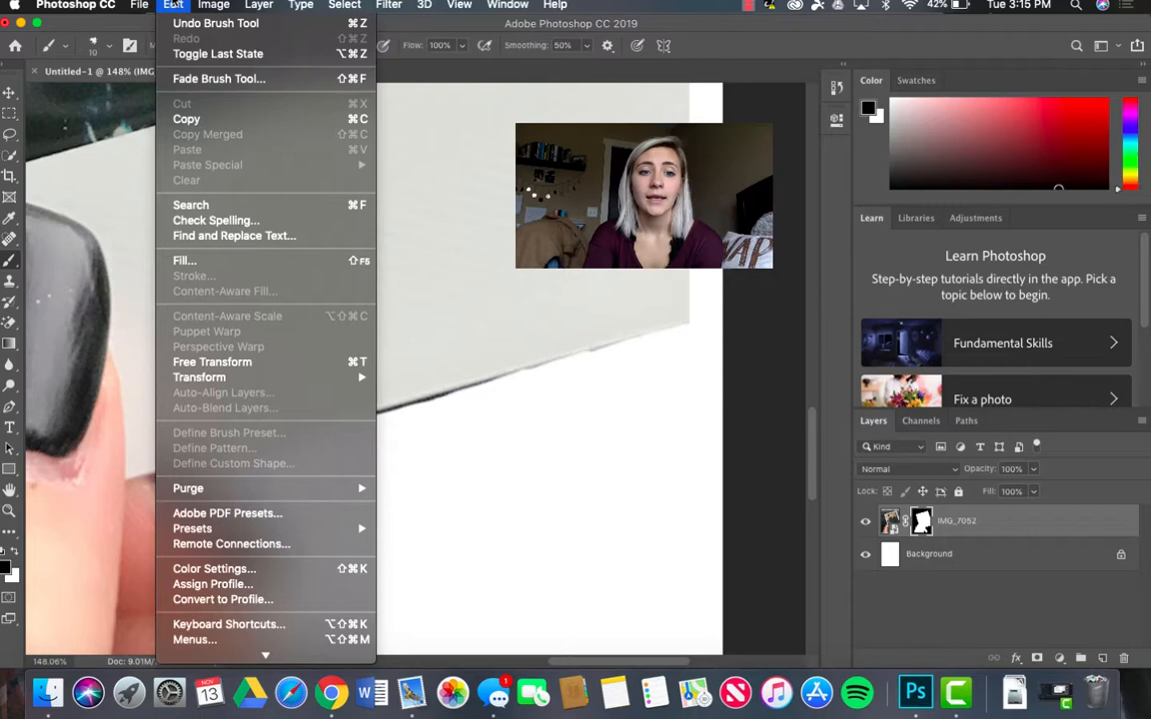
click(184, 26)
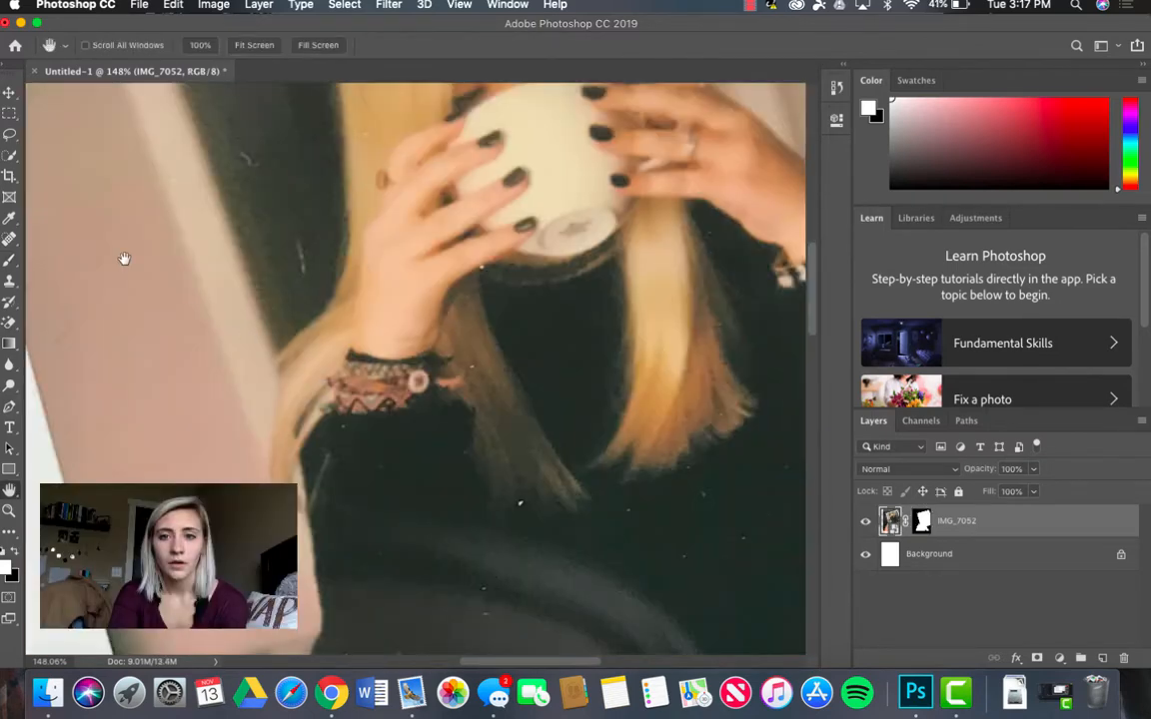
Step: Move the IMG_7052 layer with Free Transform into the canvas's lower-right corner, at about X 778 px, Y 1137 px
click(229, 47)
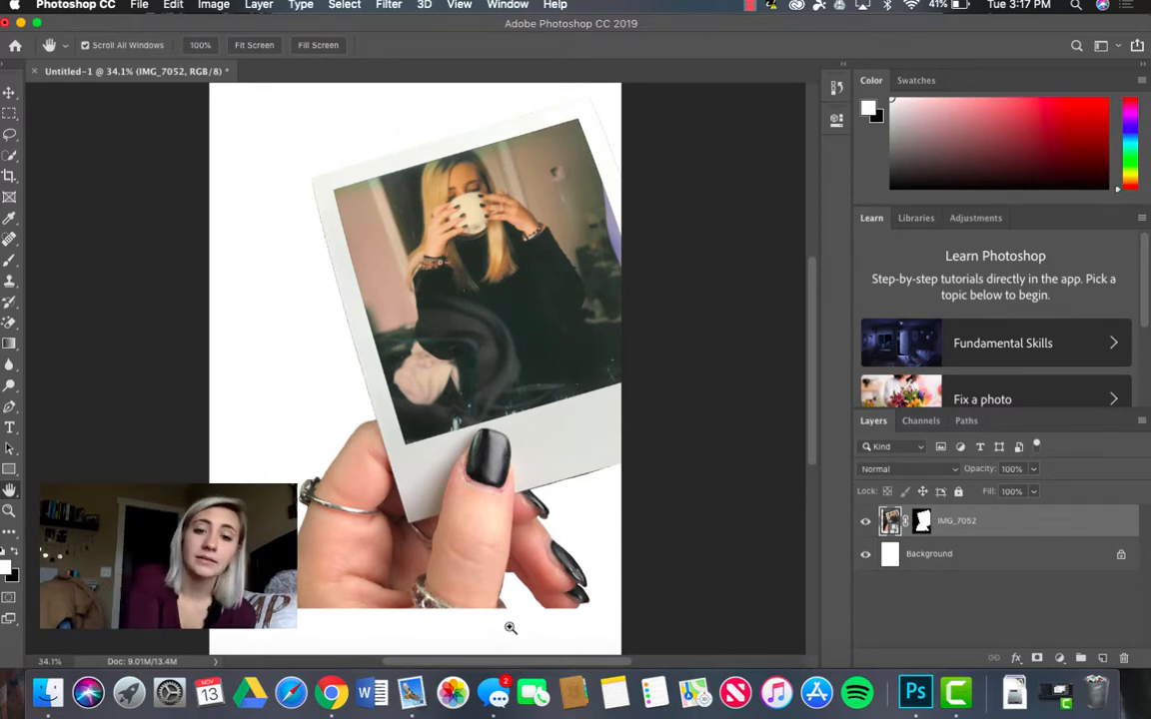
key(super+t)
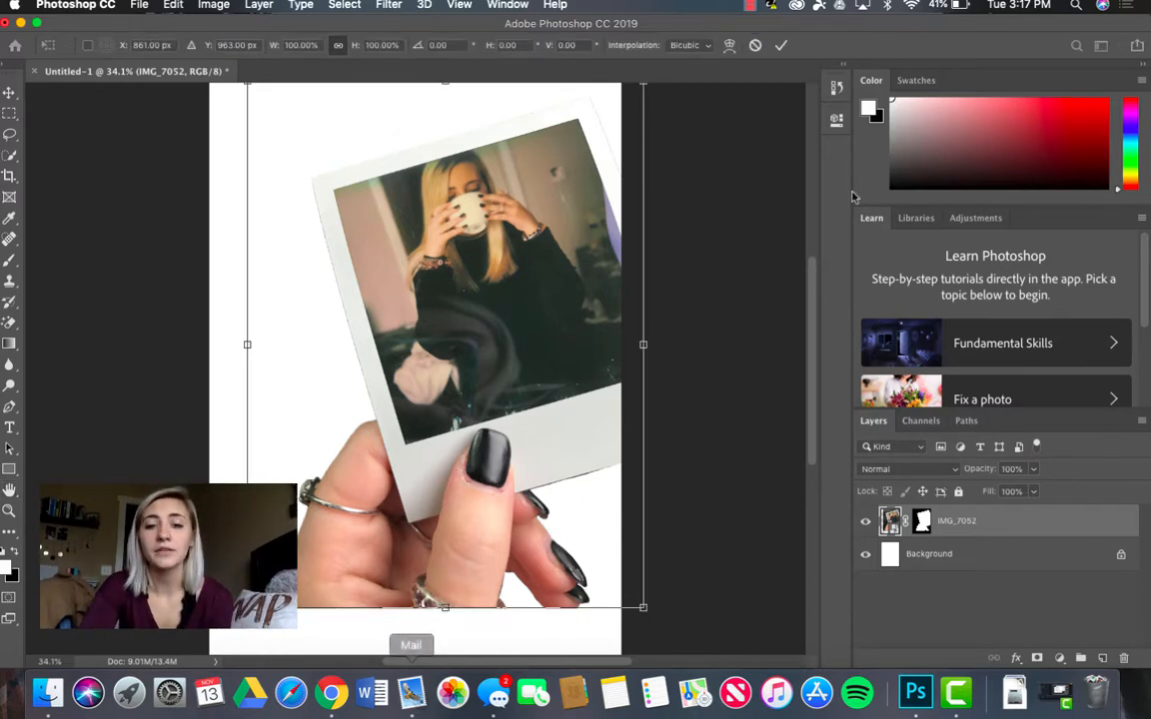
drag(561, 361, 561, 321)
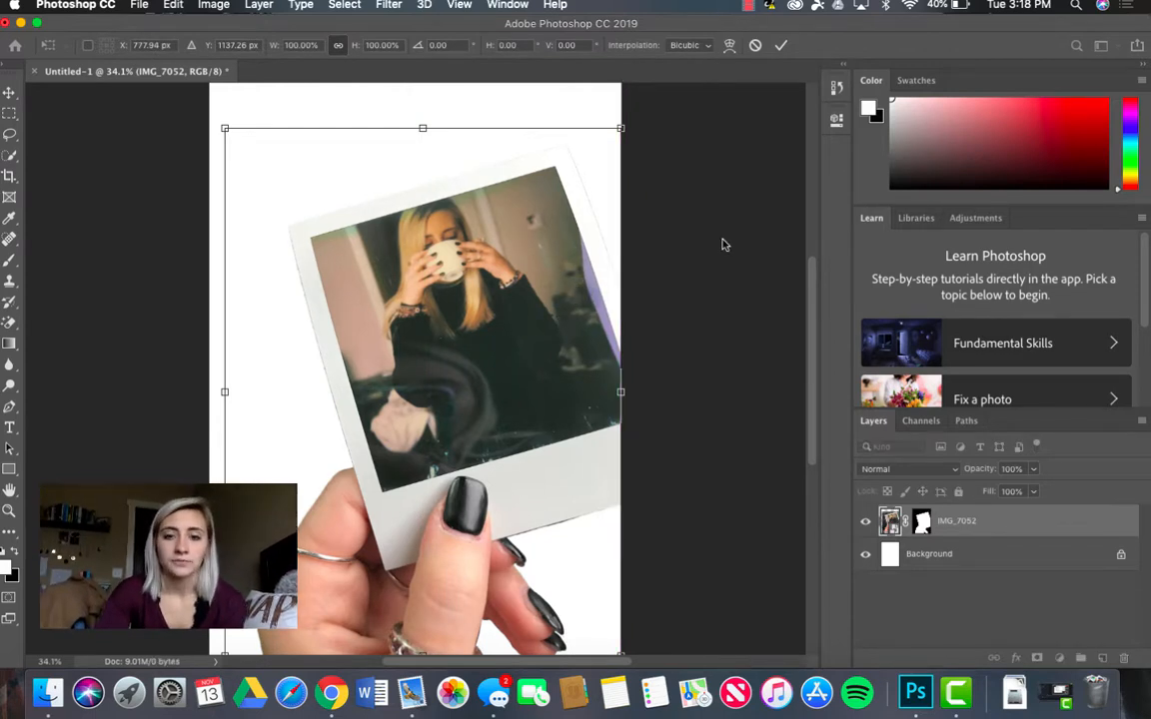
key(Return)
scroll(672, 471, down, 5)
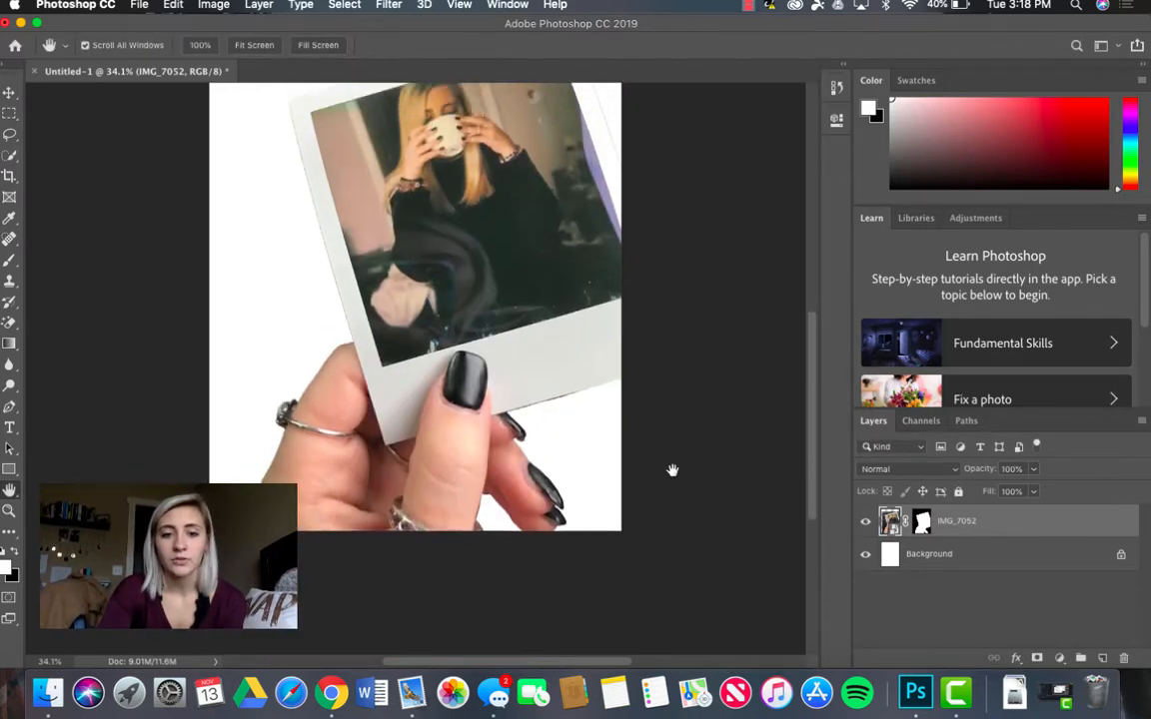
scroll(672, 471, up, 5)
scroll(360, 543, down, 3)
scroll(361, 542, up, 5)
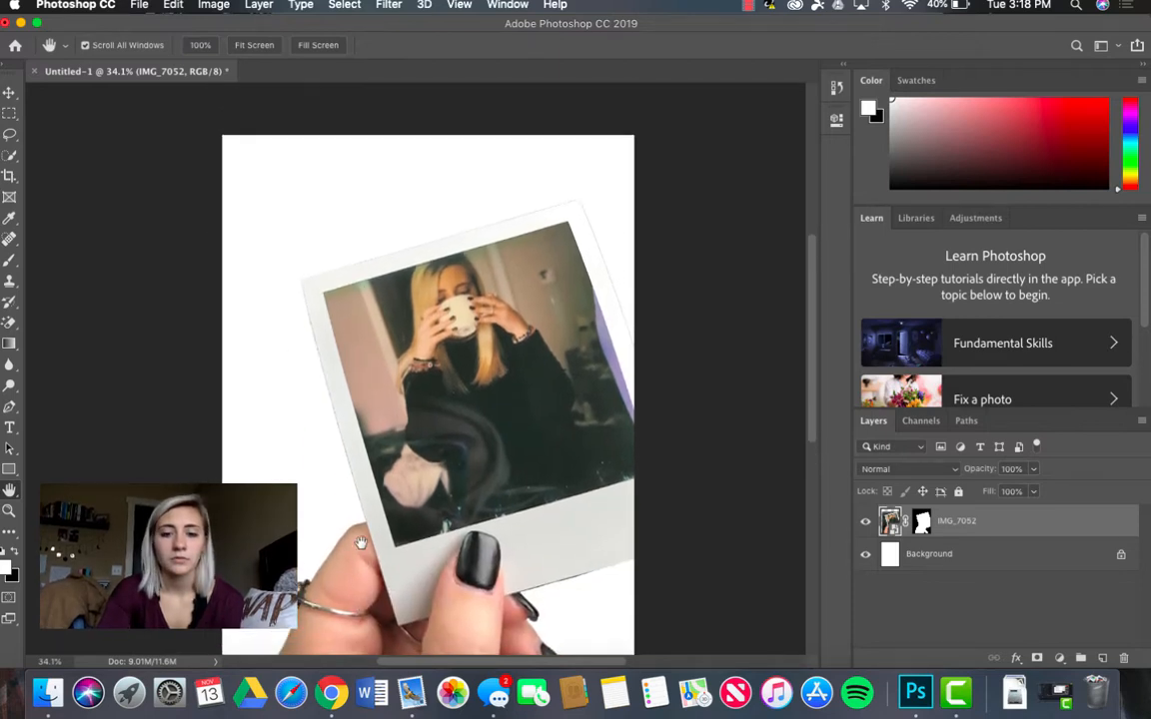
scroll(360, 562, down, 2)
scroll(361, 563, down, 3)
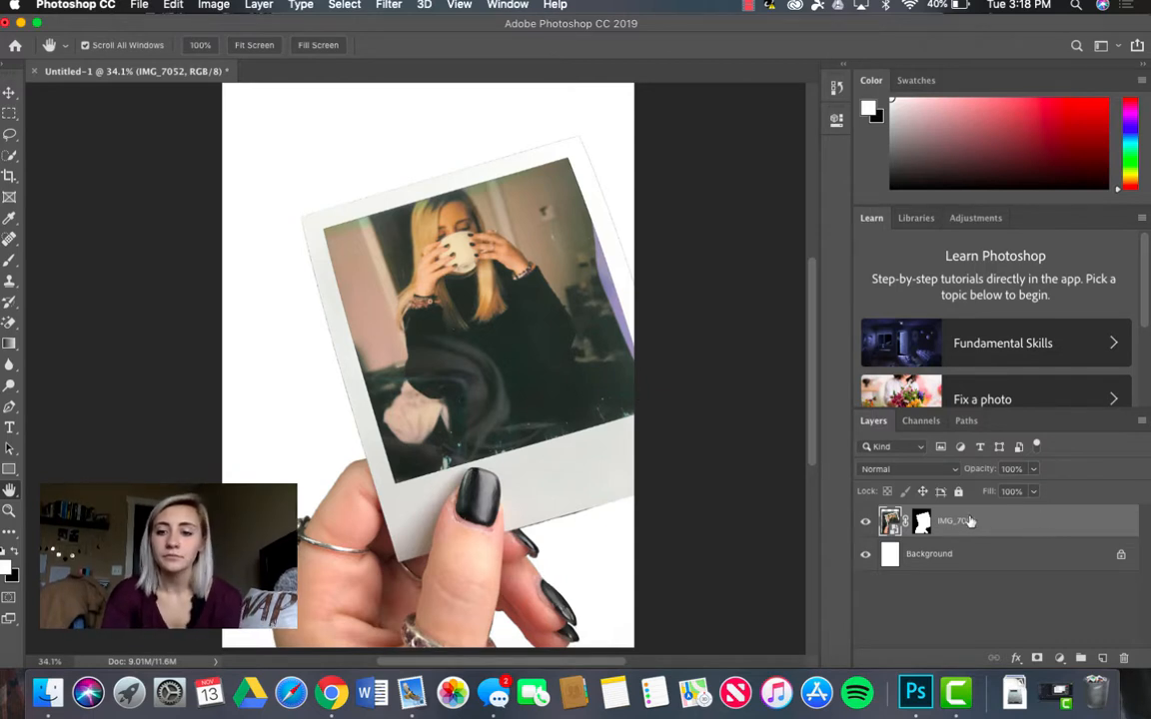
Step: Place the snowy river photo from the Photos library as an embedded layer directly above the Background layer
click(915, 565)
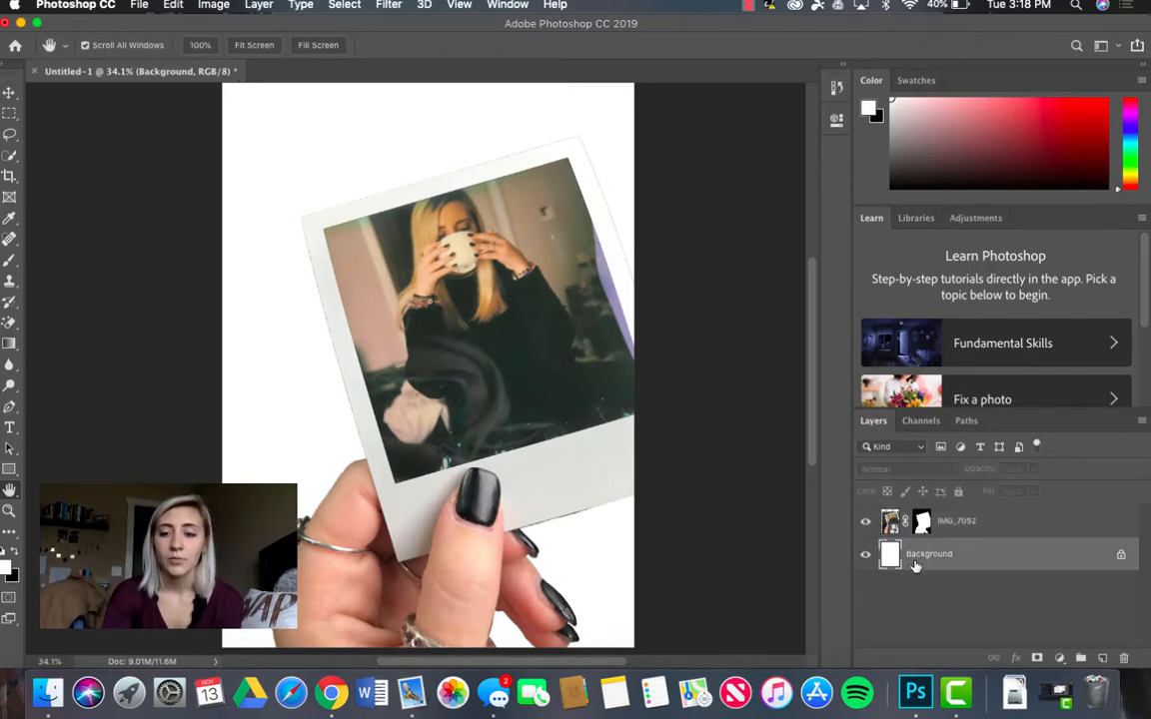
click(145, 7)
click(190, 271)
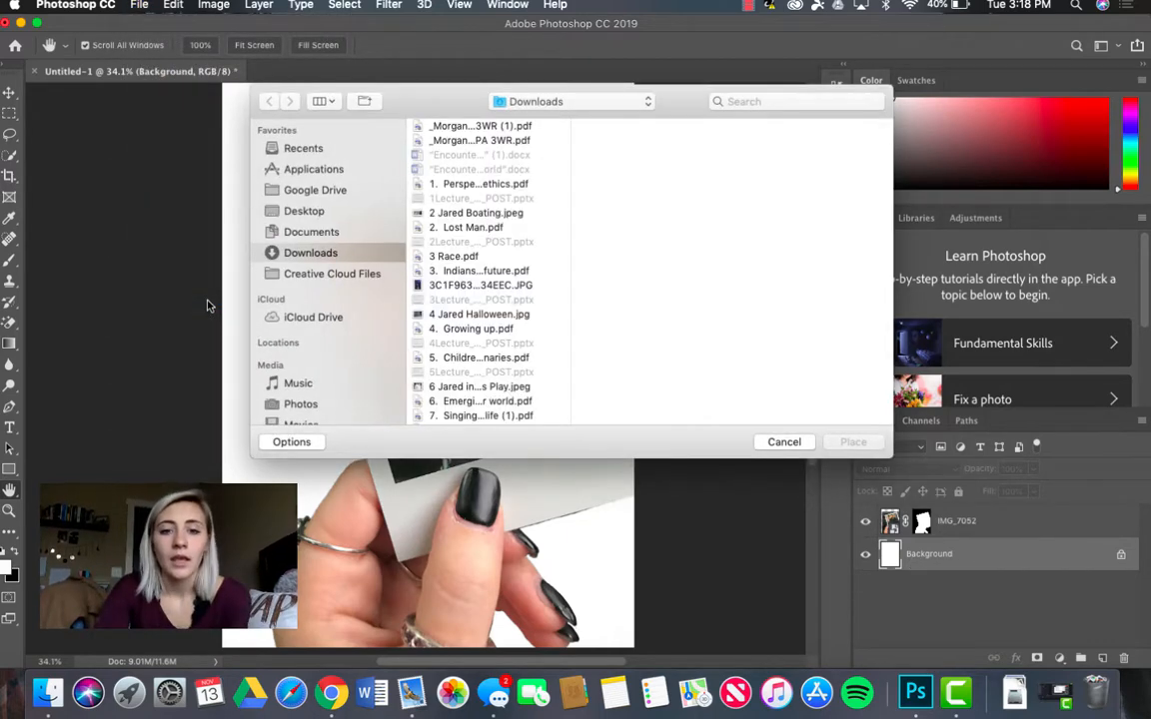
scroll(312, 362, down, 3)
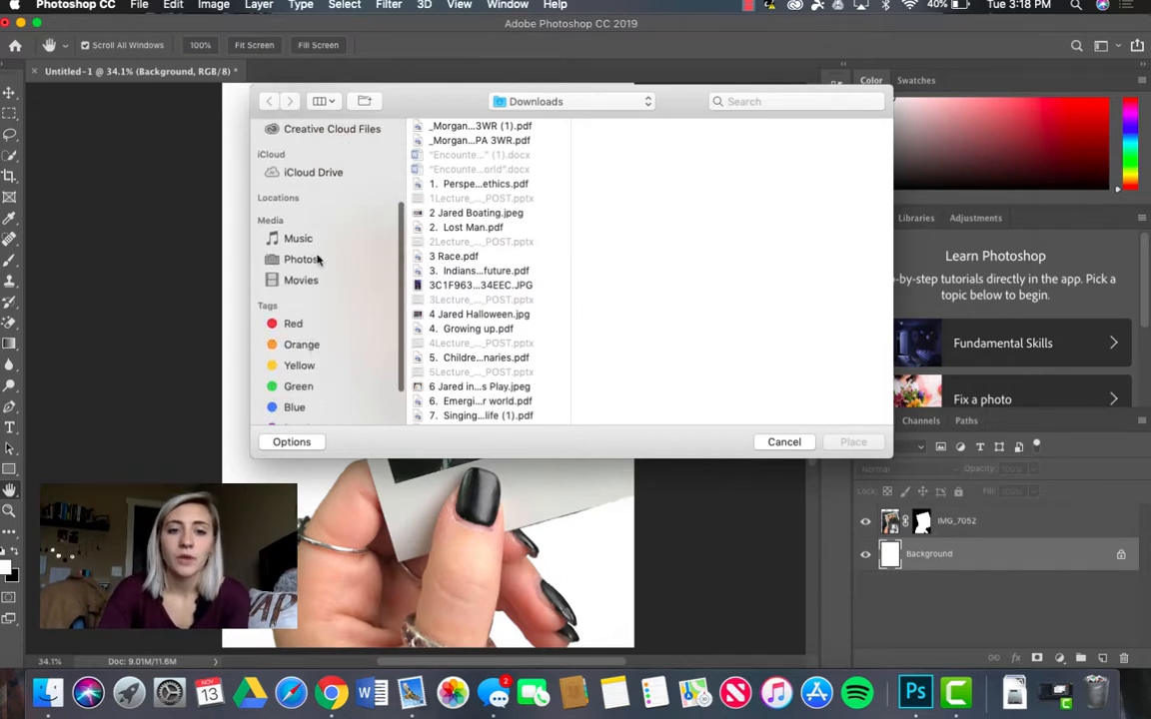
click(394, 260)
scroll(319, 392, up, 1)
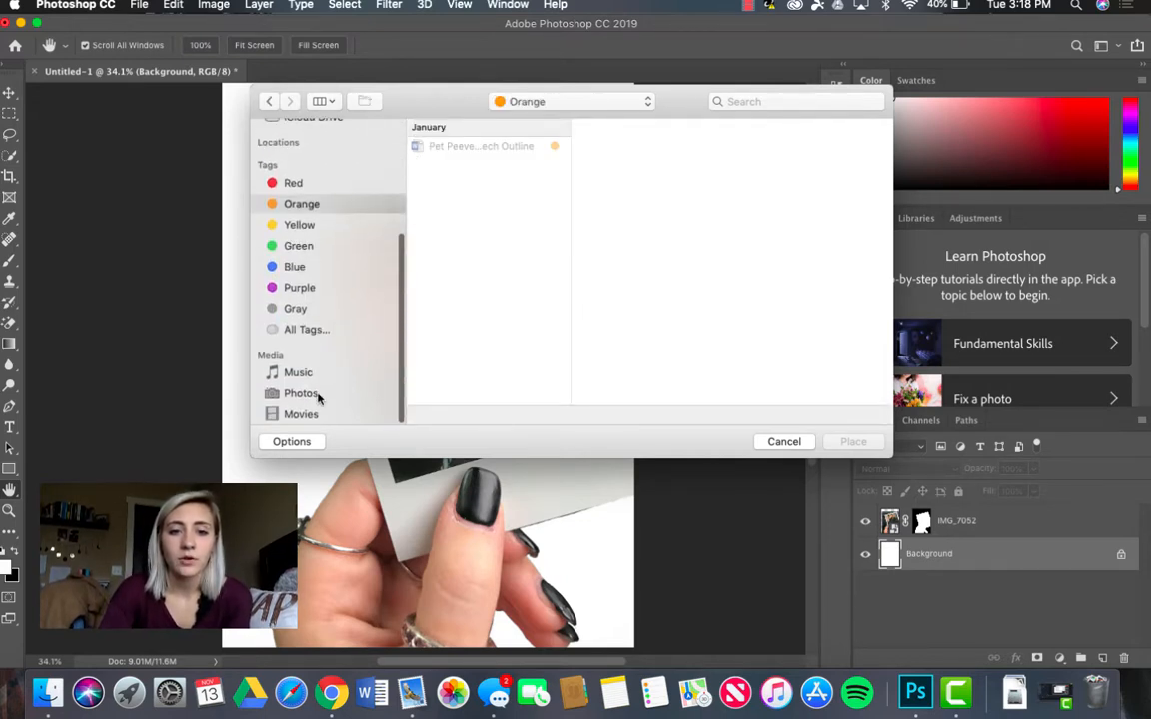
click(318, 393)
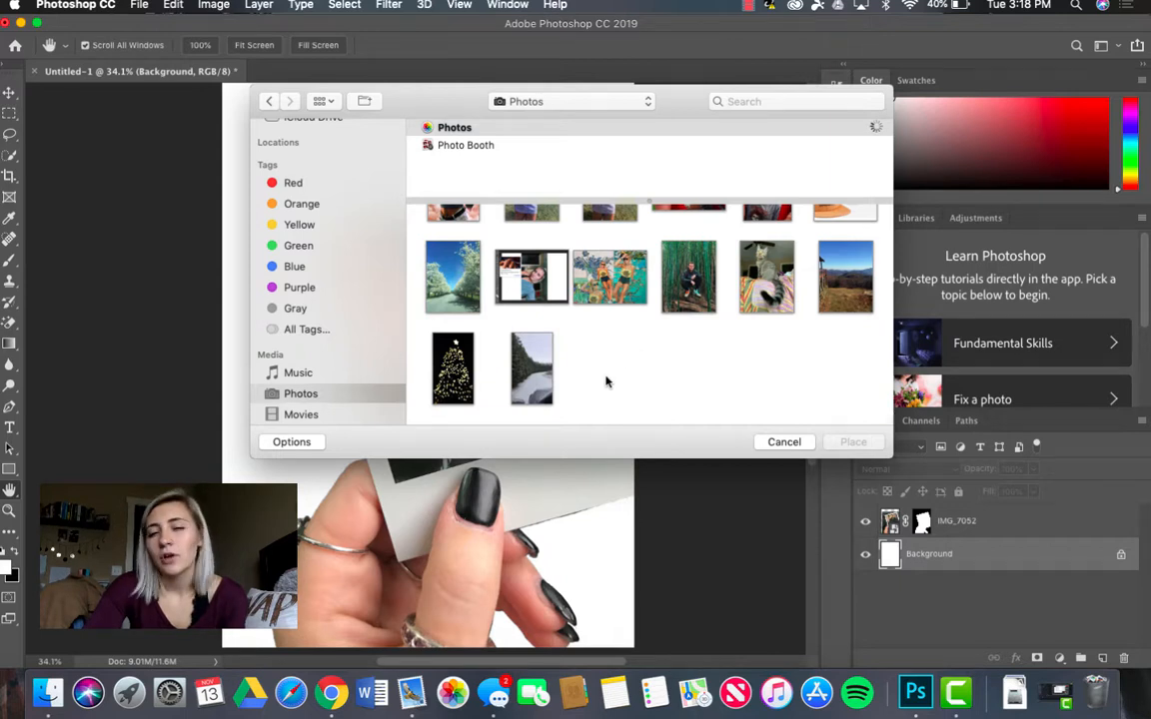
scroll(452, 302, up, 4)
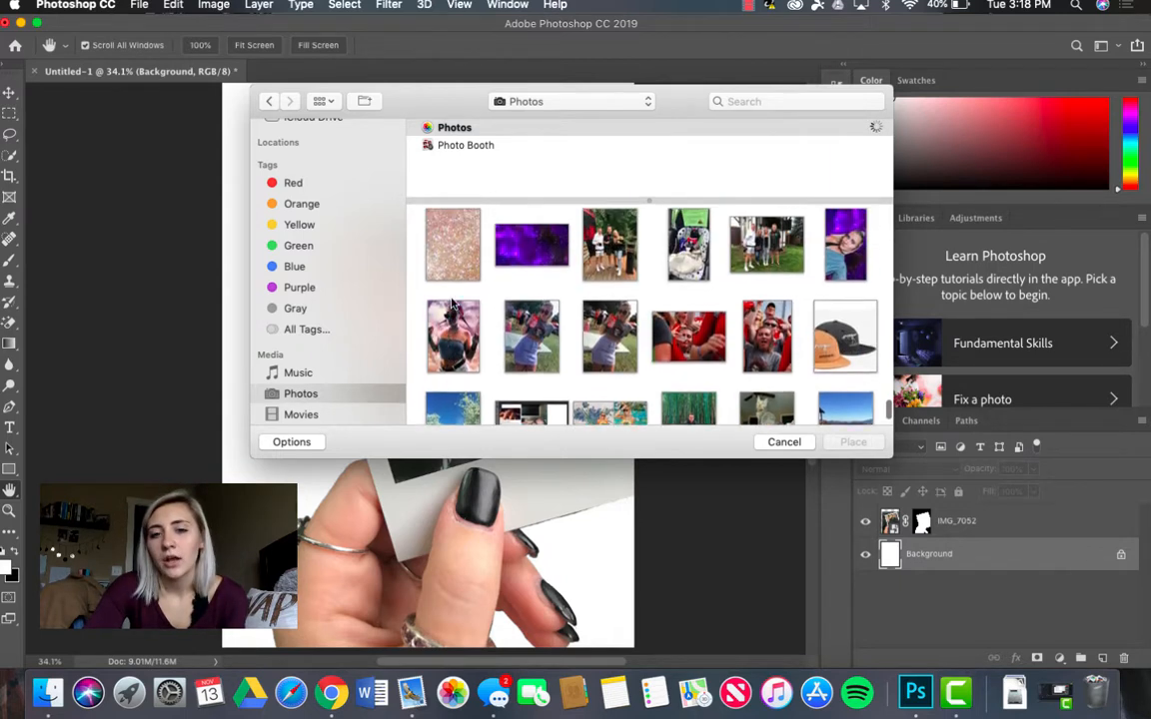
scroll(452, 303, down, 5)
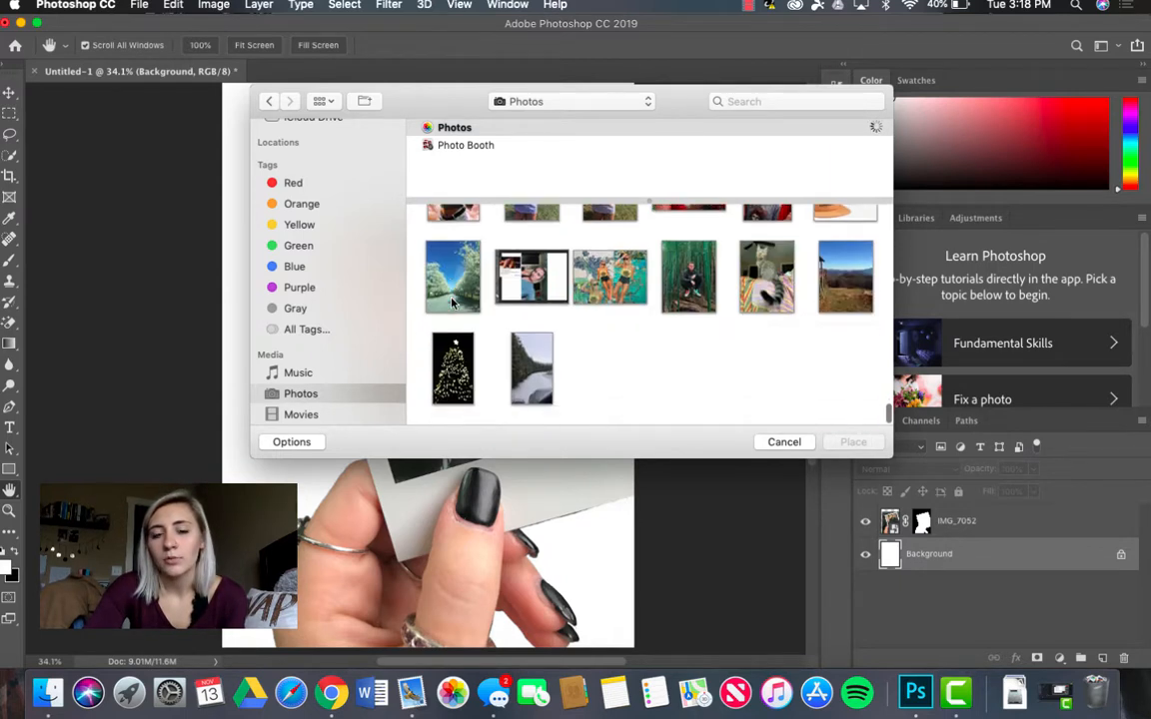
click(533, 368)
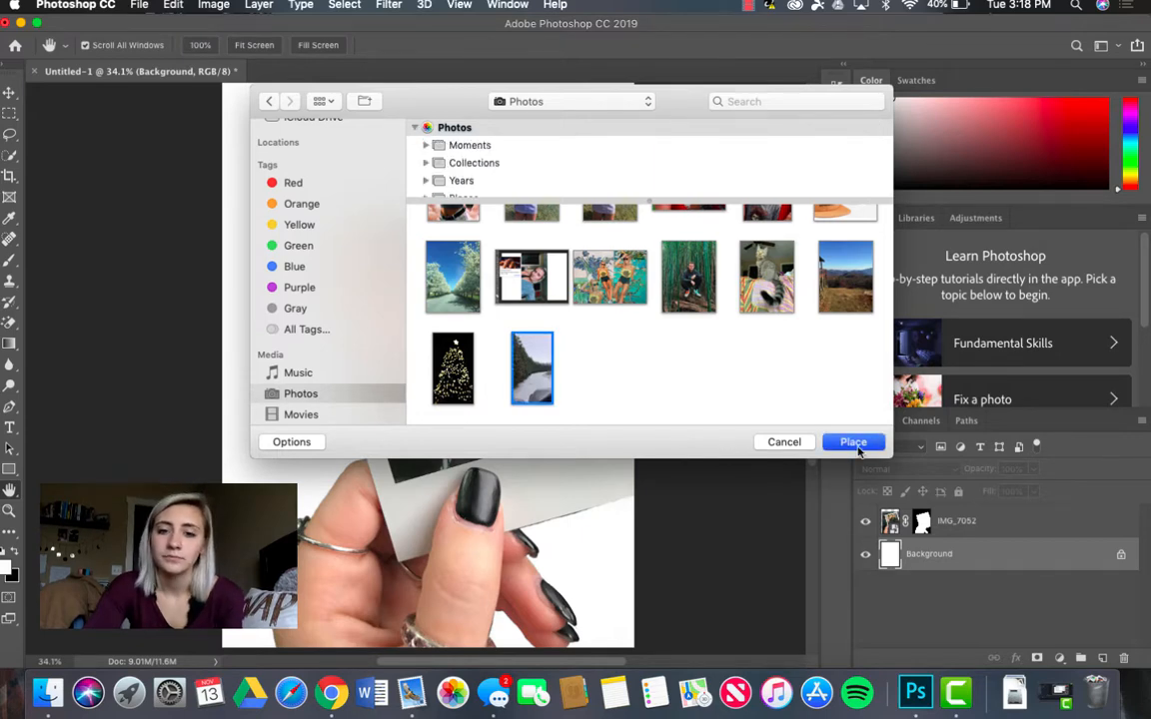
click(854, 443)
Step: Scale the IMG_7409 snow photo to about 47.8% and position it at about X 747 px, Y 1190 px behind the hand
scroll(372, 368, up, 3)
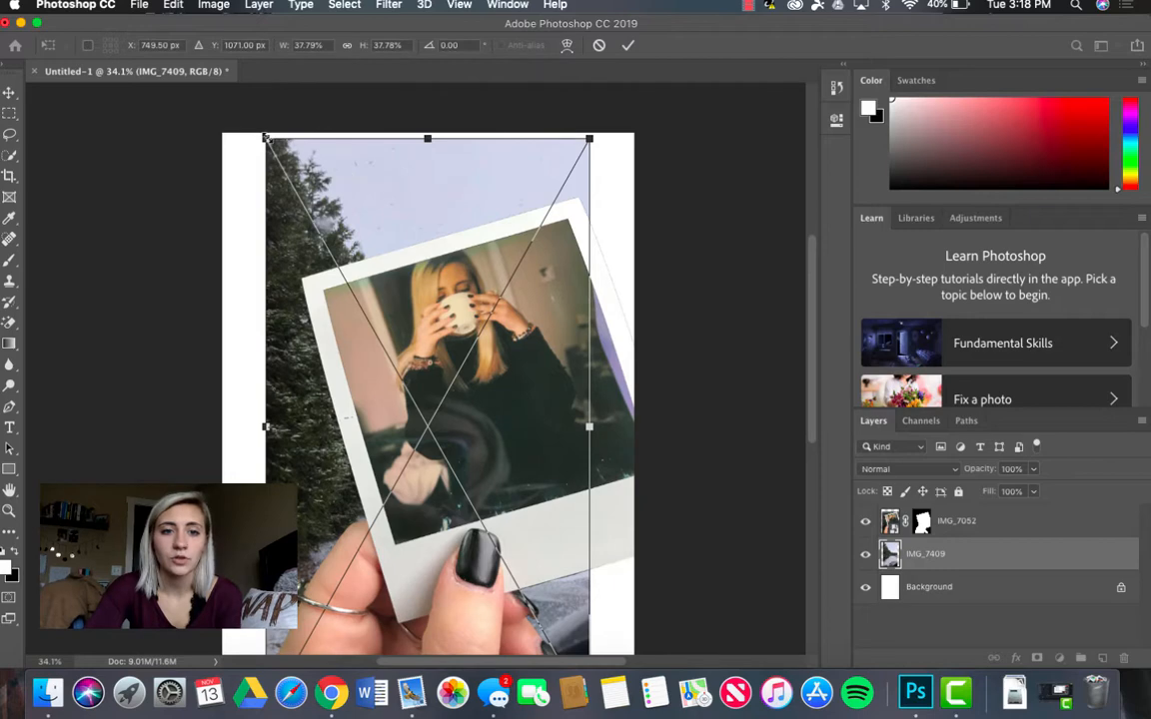
drag(265, 138, 163, 94)
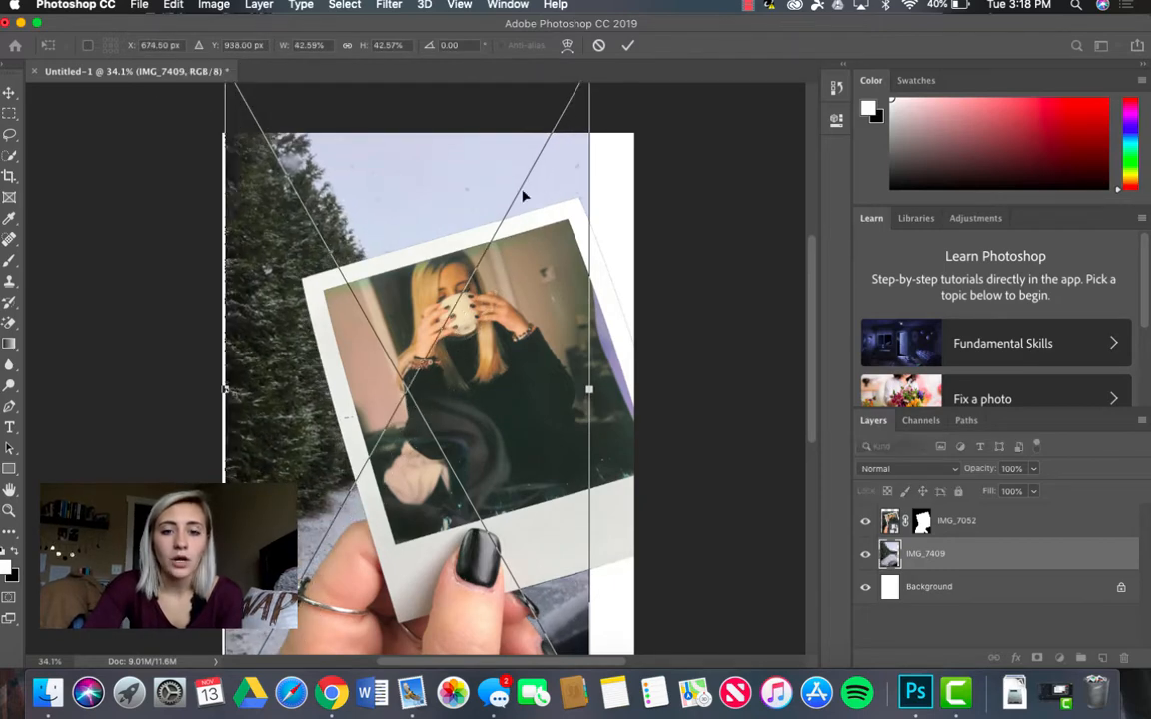
scroll(549, 240, down, 5)
drag(605, 507, 677, 565)
scroll(679, 566, up, 8)
scroll(679, 566, down, 9)
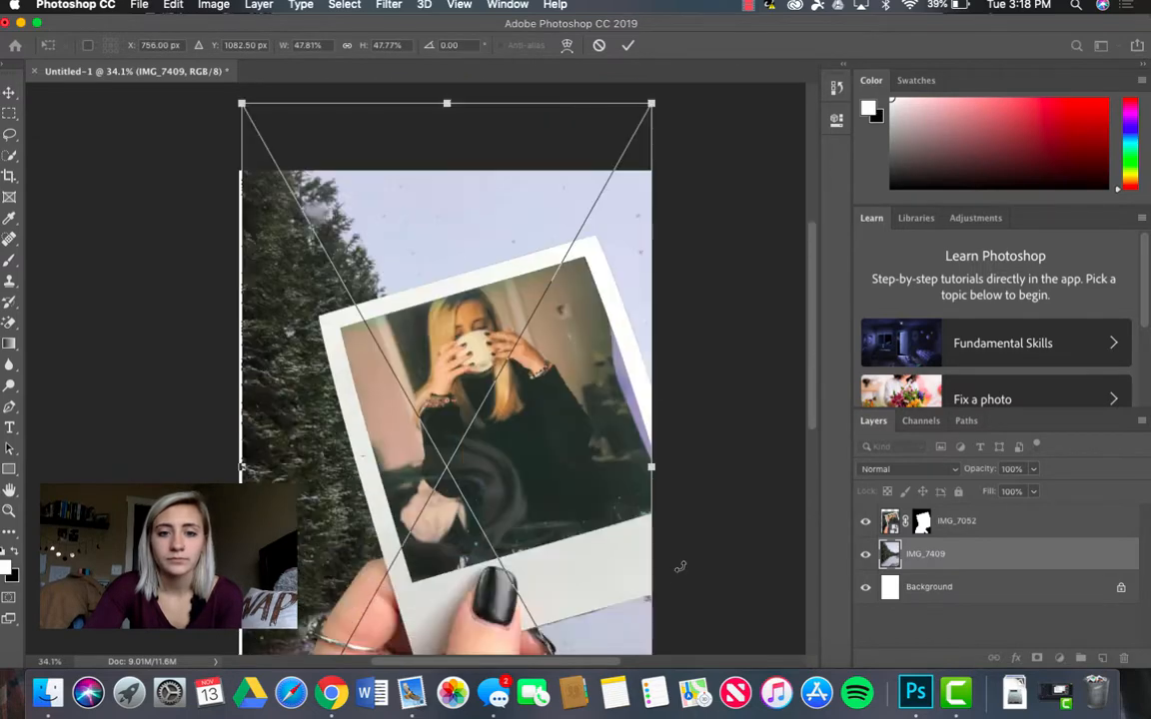
drag(604, 566, 597, 594)
scroll(710, 596, up, 1)
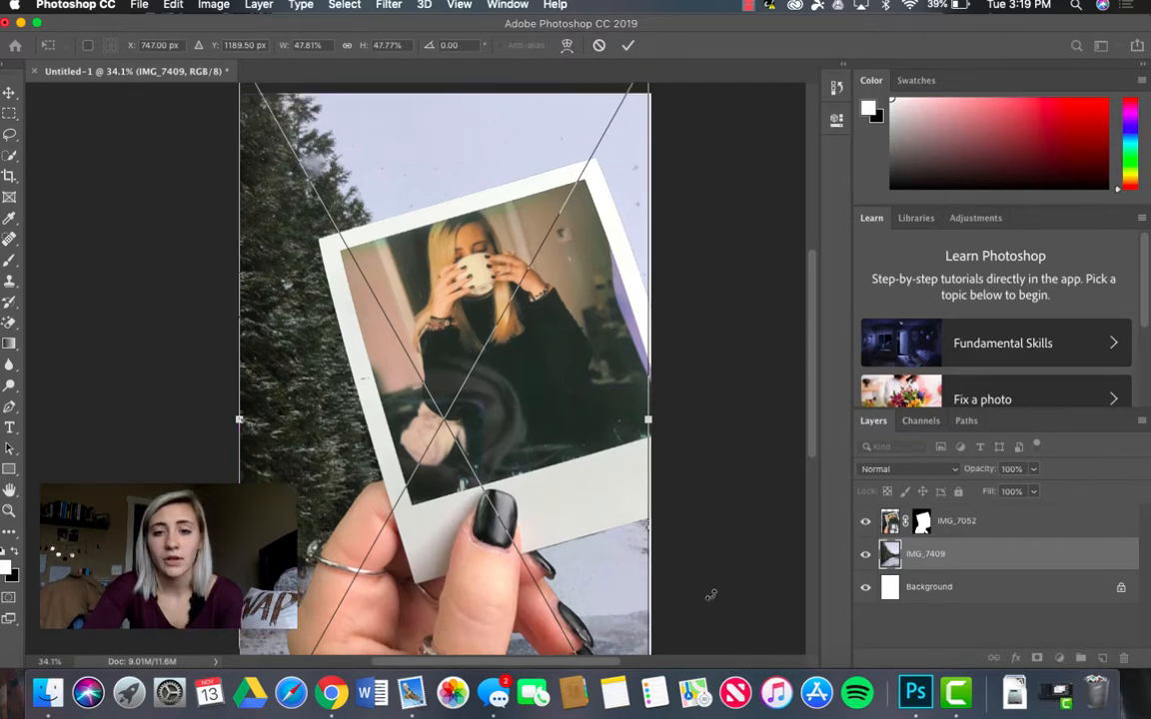
key(Return)
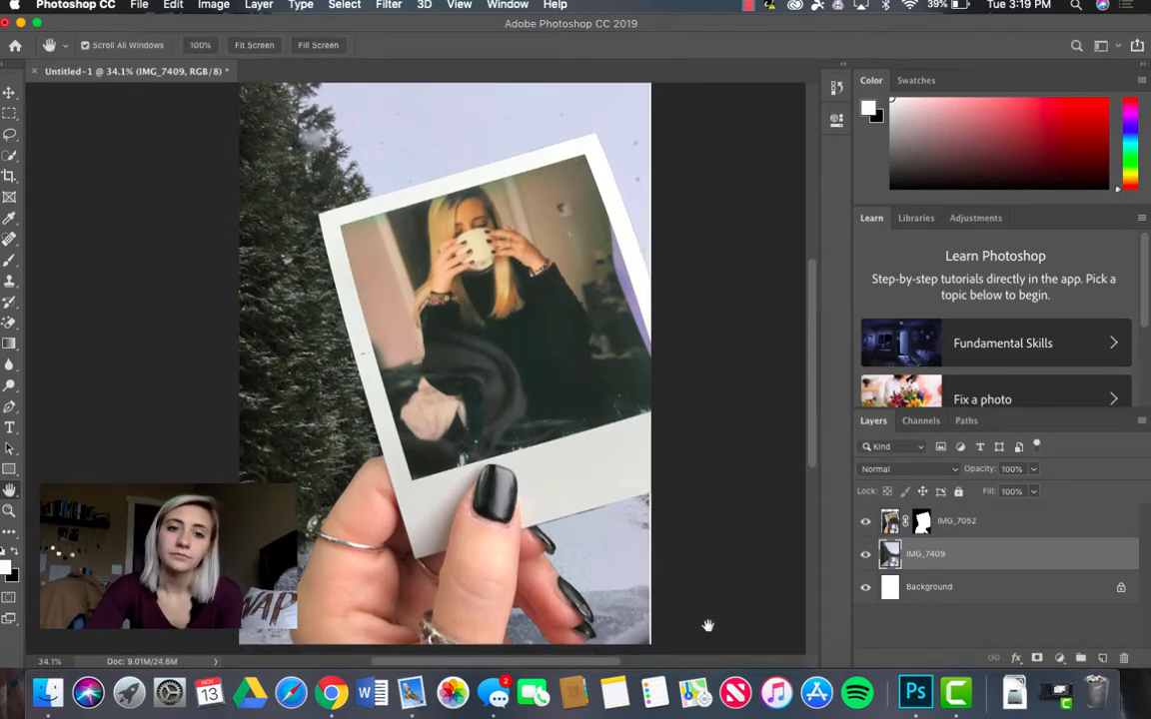
scroll(707, 626, up, 4)
scroll(707, 625, down, 6)
scroll(707, 625, up, 3)
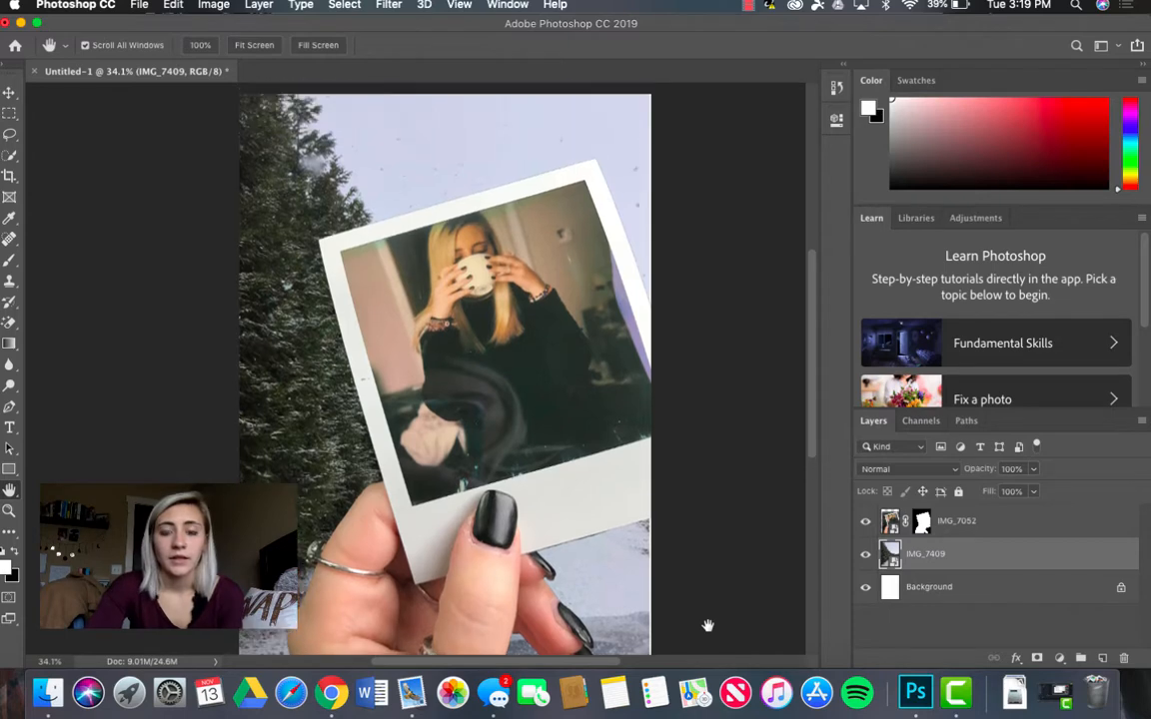
scroll(707, 625, up, 3)
scroll(707, 626, down, 8)
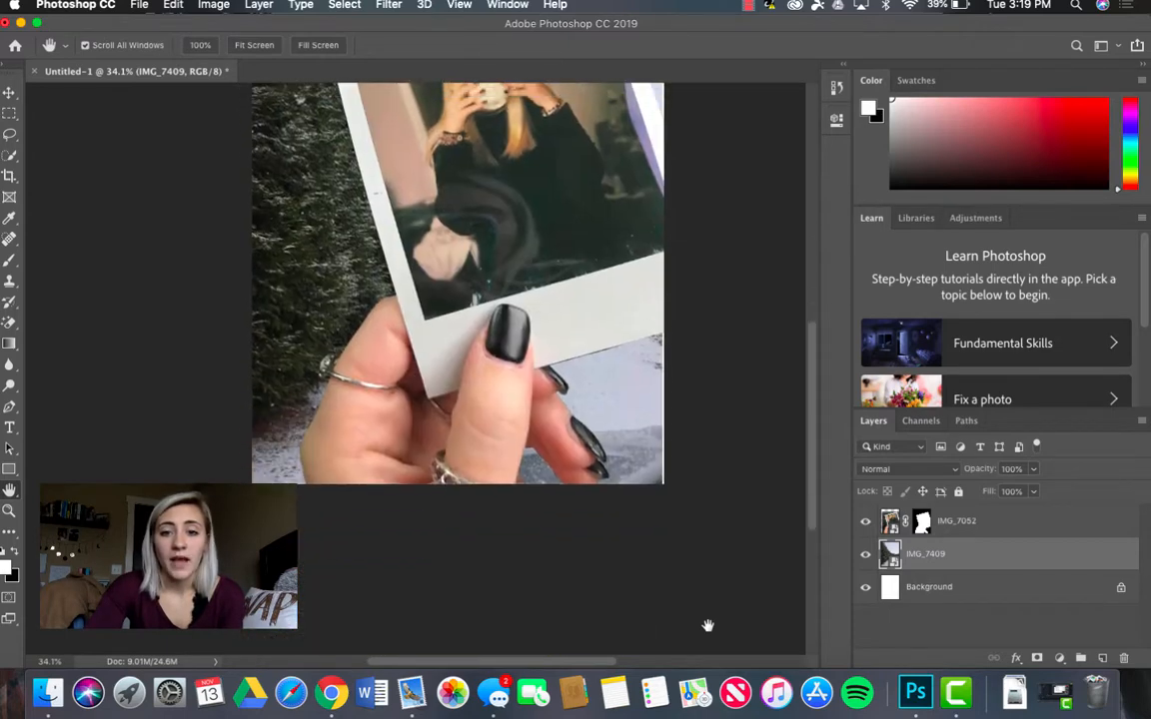
scroll(707, 625, up, 6)
scroll(707, 625, up, 1)
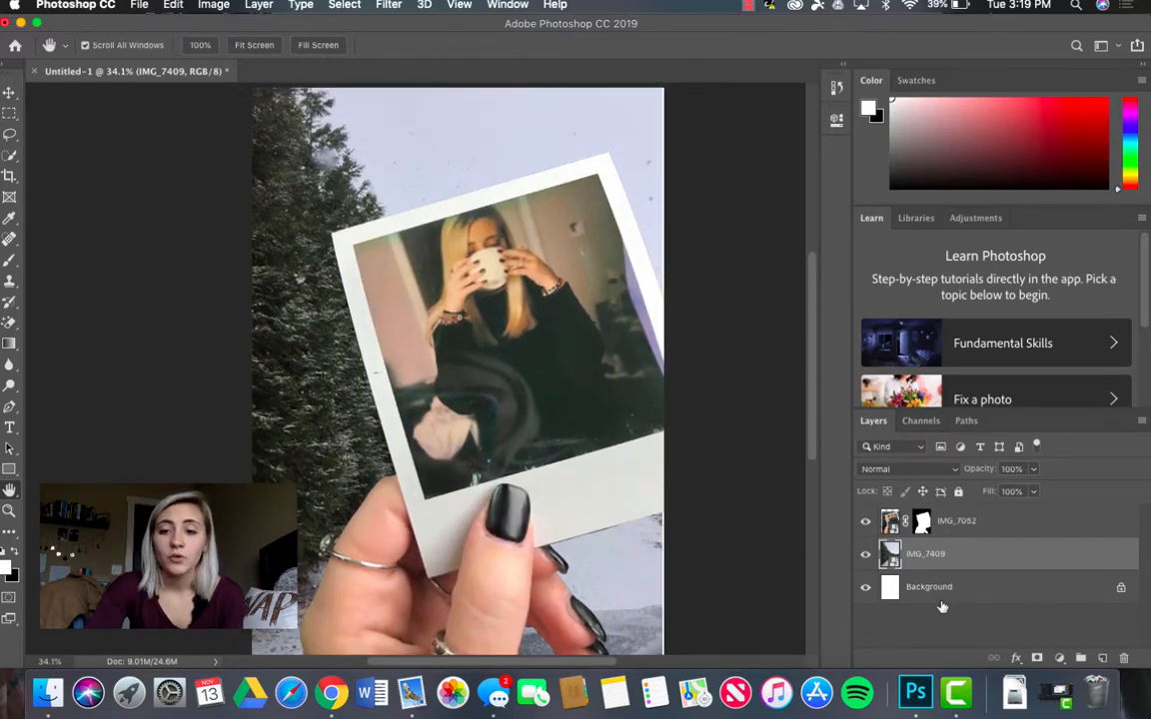
Step: Place the photo of white blossoming trees under a blue sky as an embedded layer directly above the Background layer
click(943, 595)
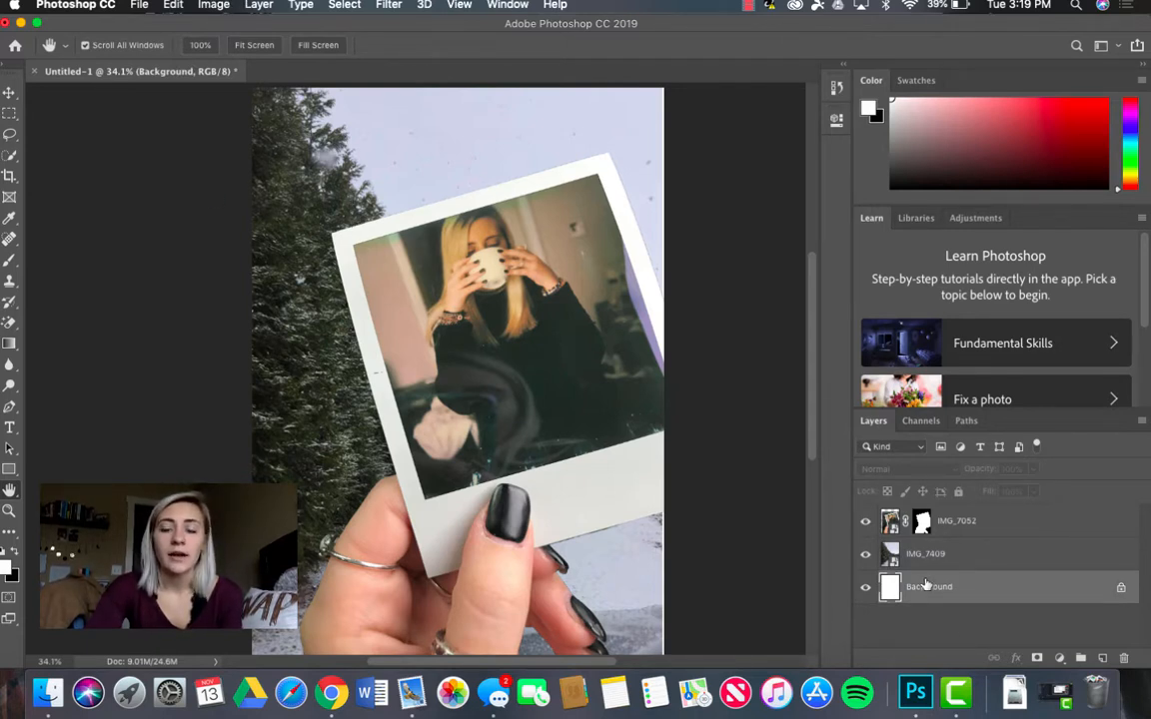
click(139, 5)
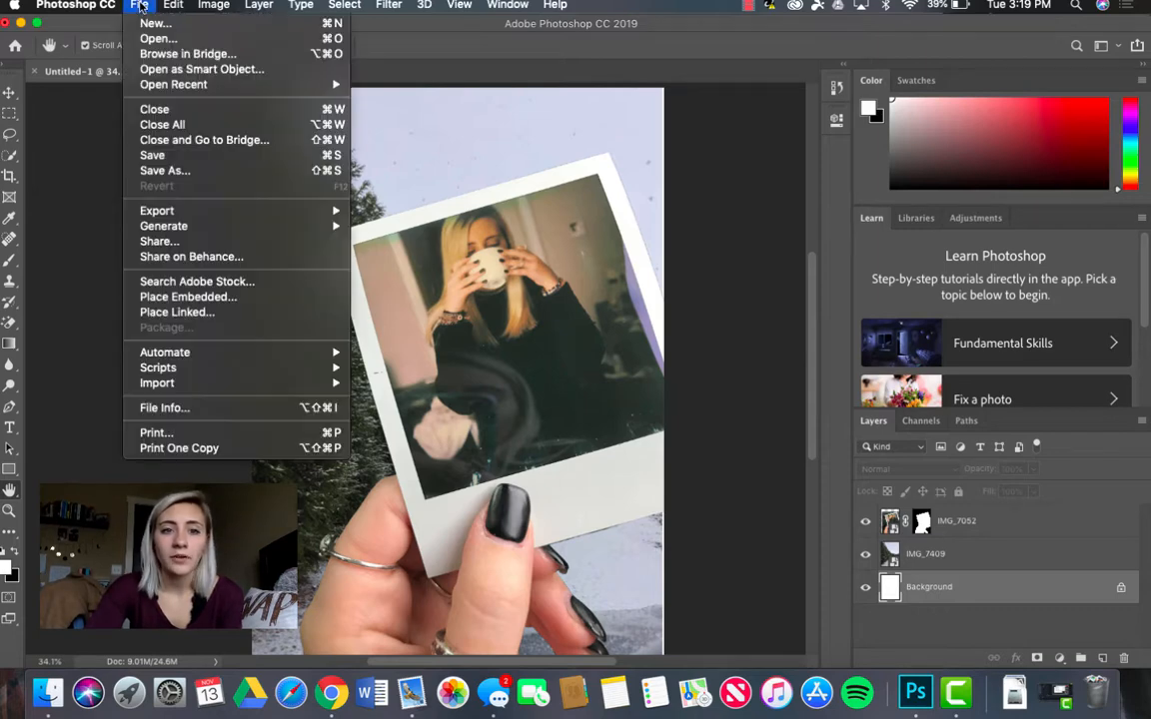
click(249, 298)
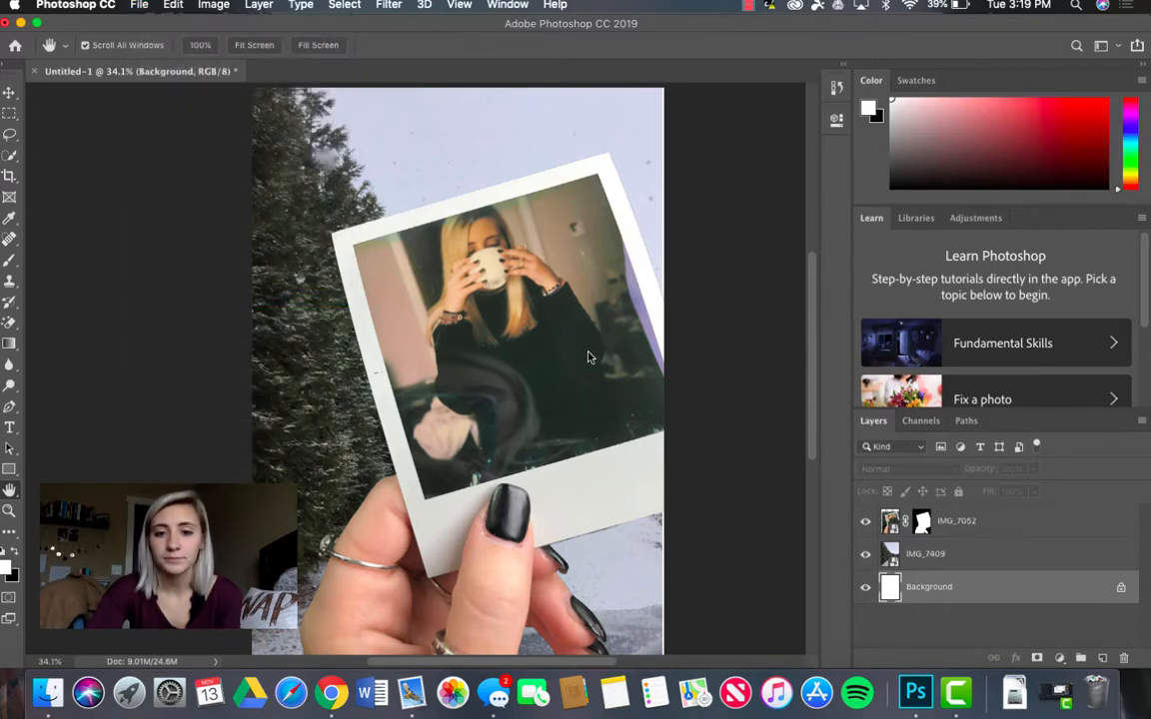
scroll(301, 404, down, 5)
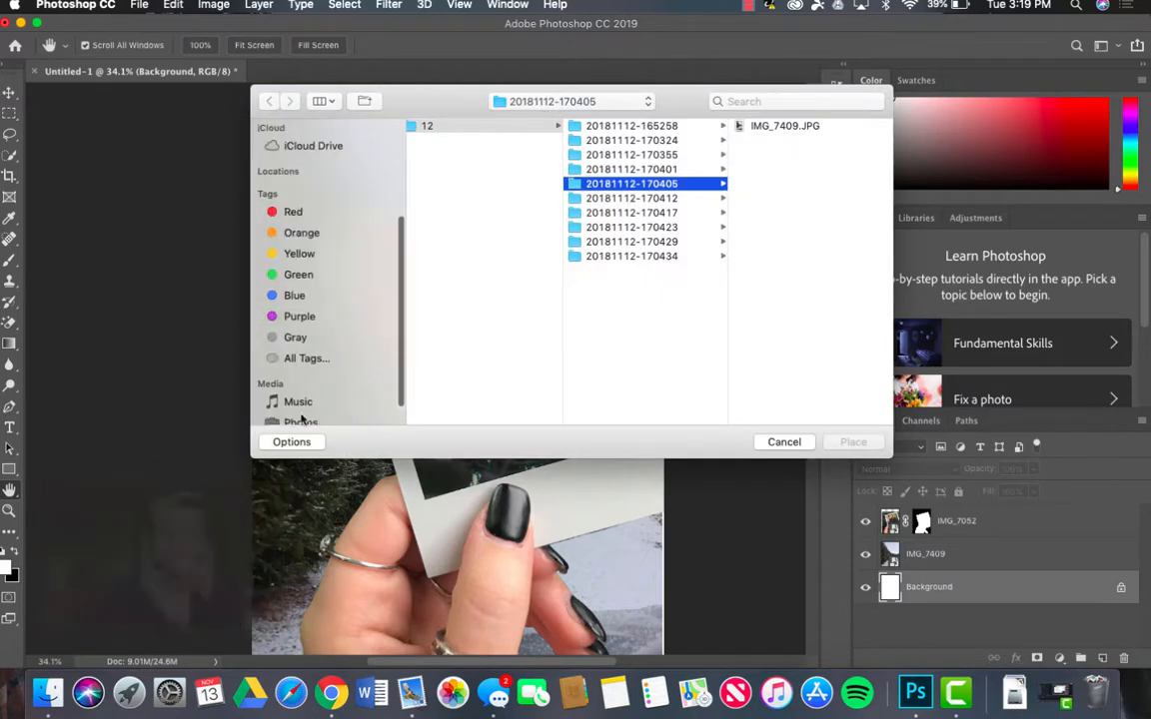
click(301, 395)
click(452, 276)
click(847, 445)
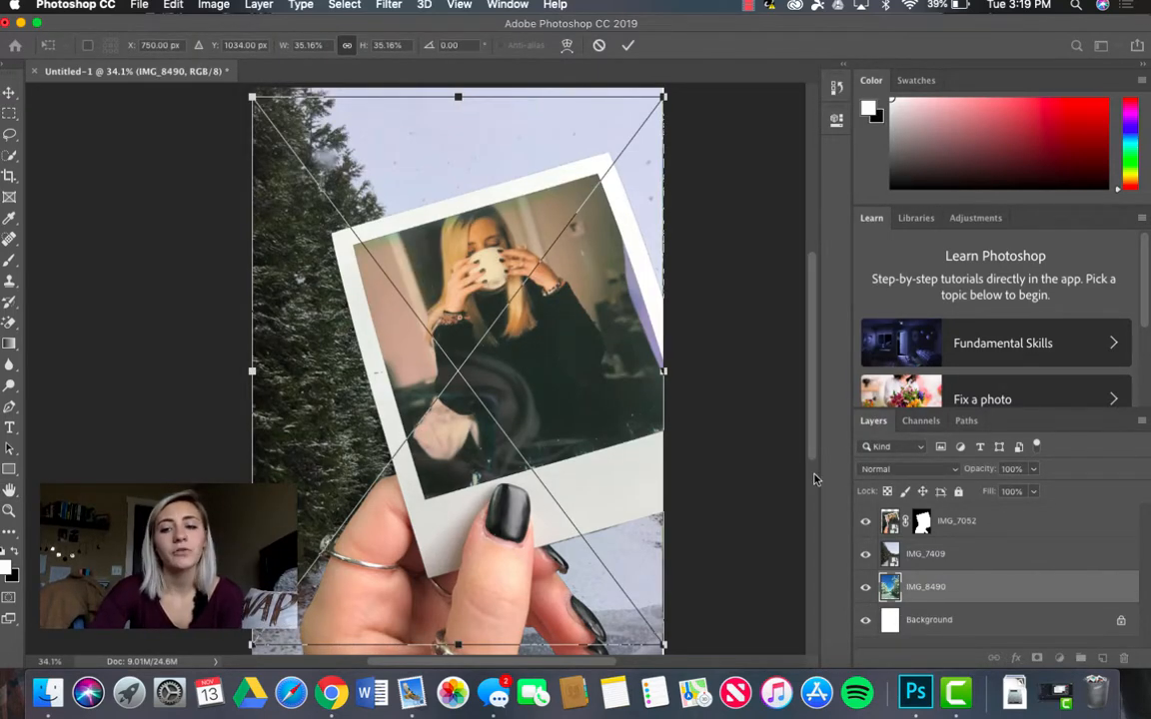
Step: Hide the IMG_7409 layer and enlarge the IMG_8490 blossom photo to about 37.8% with Free Transform to cover the canvas
click(866, 554)
click(866, 555)
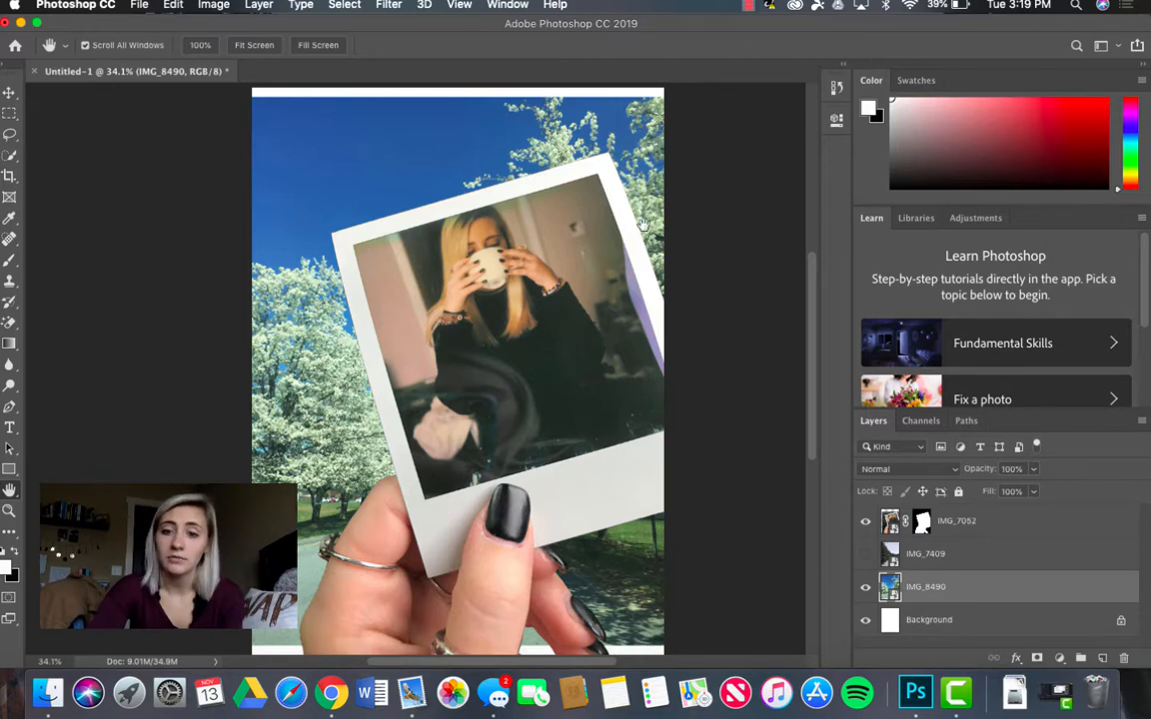
click(866, 555)
click(865, 555)
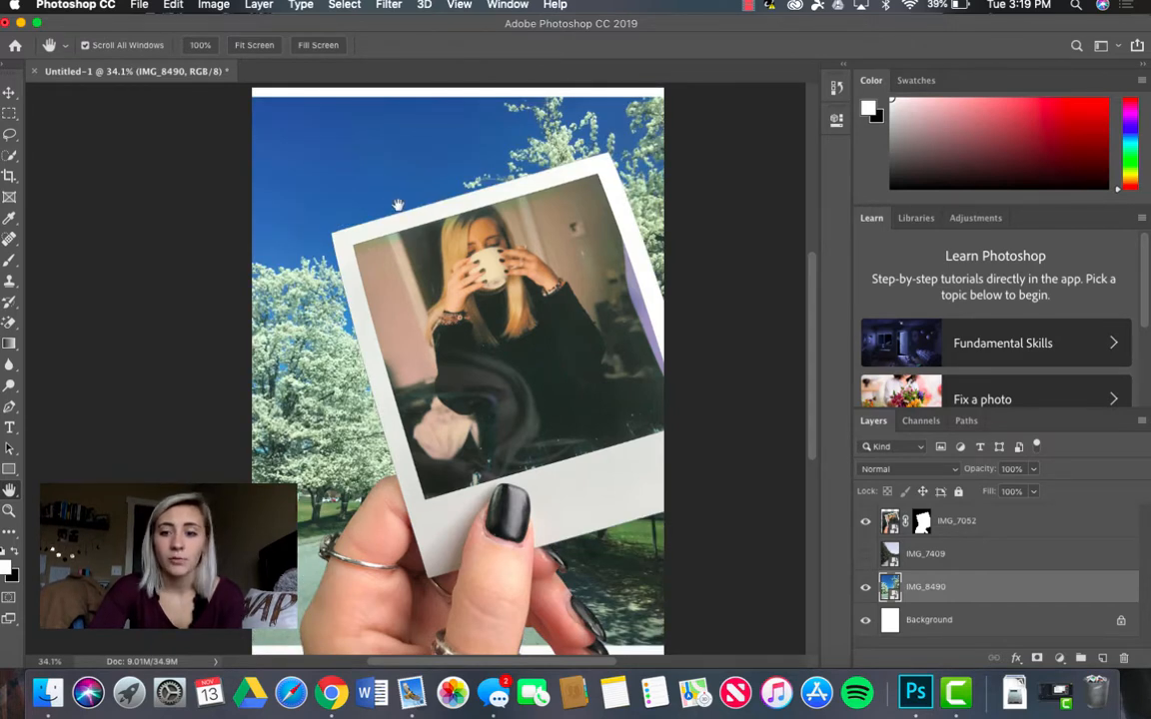
key(super+t)
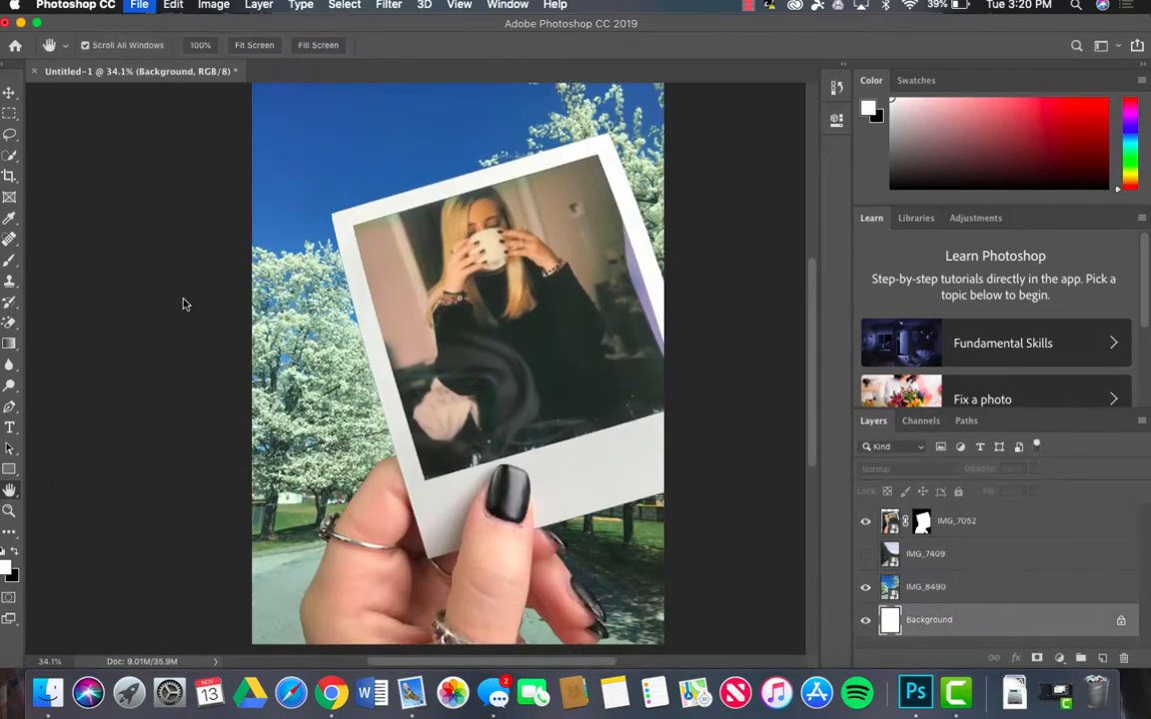
Step: Place the autumn mountain view photo from the Photos library as an embedded layer directly above the Background layer
scroll(300, 340, down, 5)
click(301, 394)
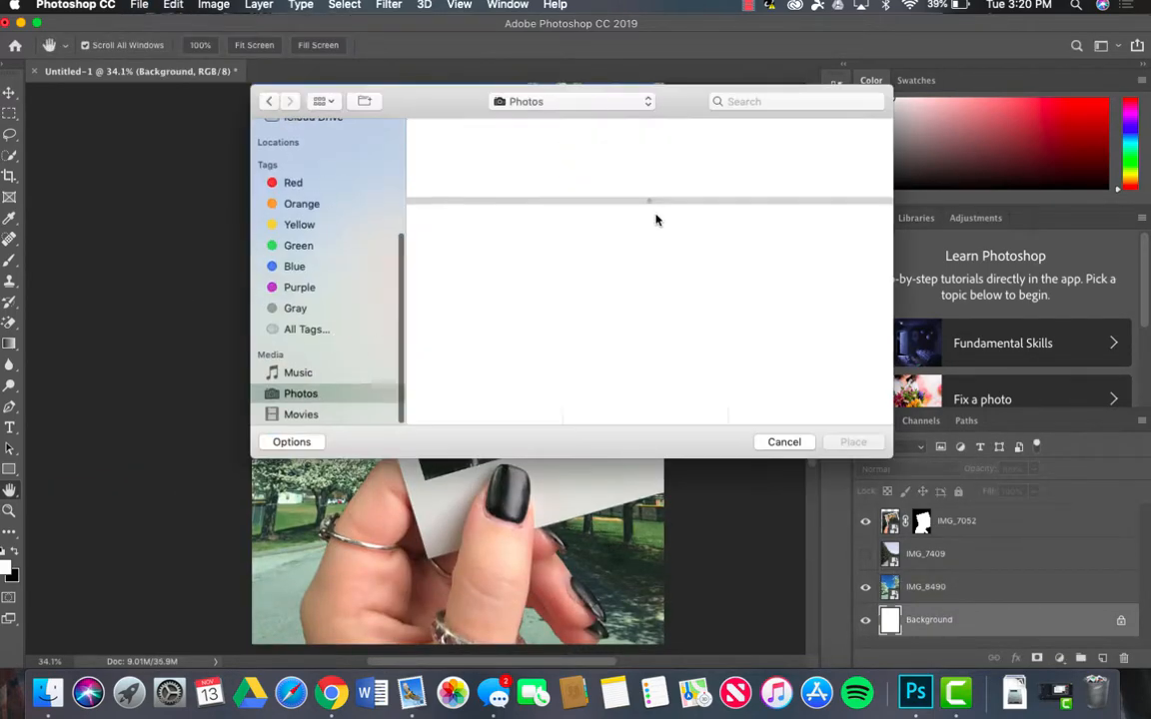
scroll(656, 300, down, 10)
click(845, 276)
click(851, 443)
Step: Hide the IMG_8490 layer, then scale the IMG_0418 mountain photo to about 20.3% and shift it to cover the canvas
click(865, 587)
drag(251, 87, 243, 75)
drag(664, 643, 699, 687)
drag(633, 611, 619, 490)
drag(675, 593, 724, 657)
drag(315, 402, 289, 483)
drag(288, 472, 306, 511)
scroll(306, 499, up, 5)
drag(209, 271, 172, 224)
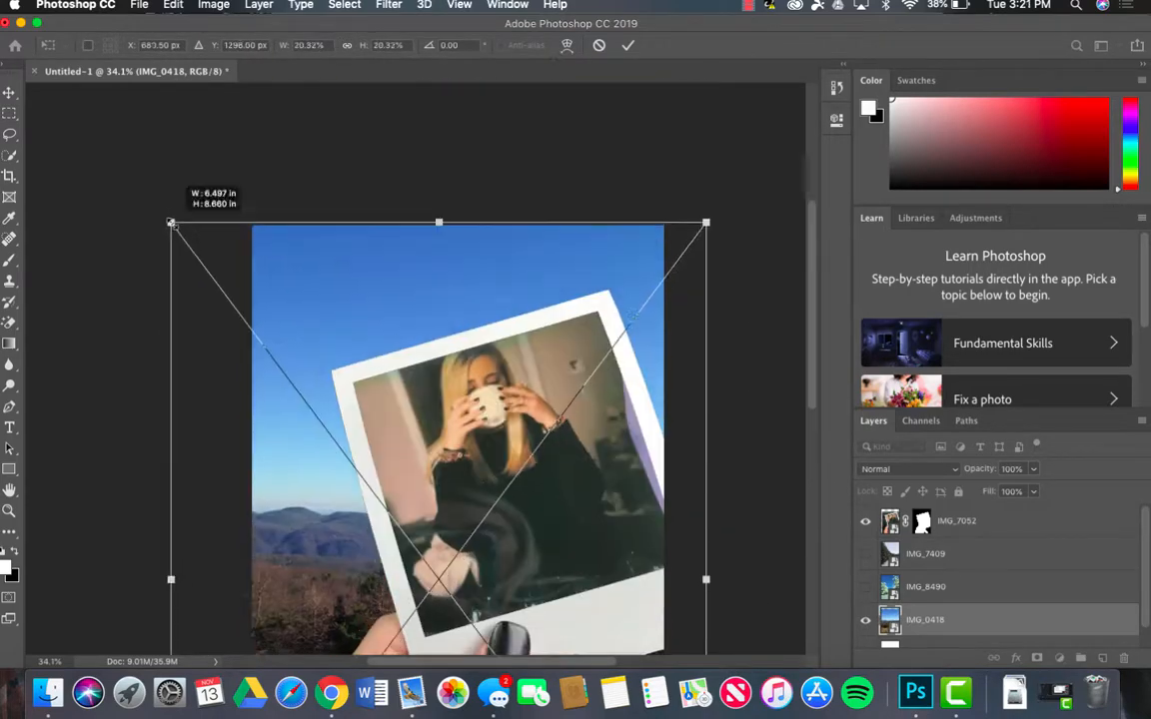
scroll(400, 259, down, 4)
drag(466, 240, 531, 212)
key(Return)
Step: Move the IMG_0418 layer directly below IMG_7052 and toggle the background photos' visibility to compare them
scroll(583, 424, down, 2)
click(866, 555)
click(866, 587)
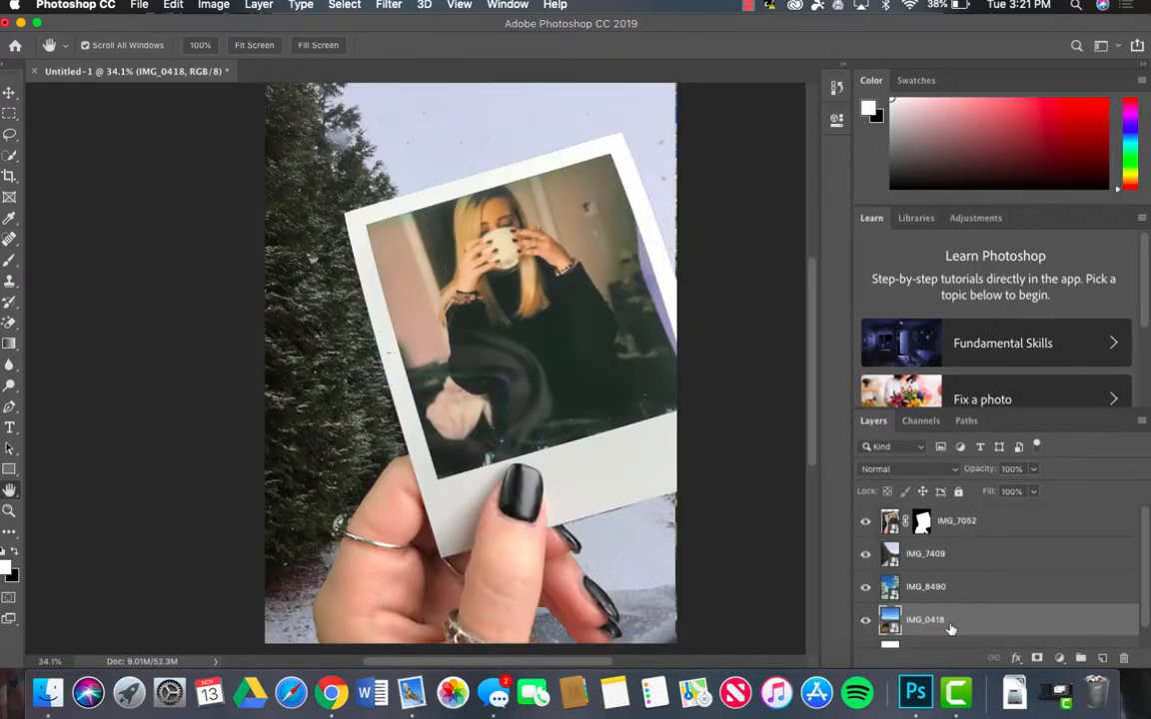
drag(950, 629, 944, 539)
click(866, 554)
click(866, 588)
click(867, 554)
click(867, 554)
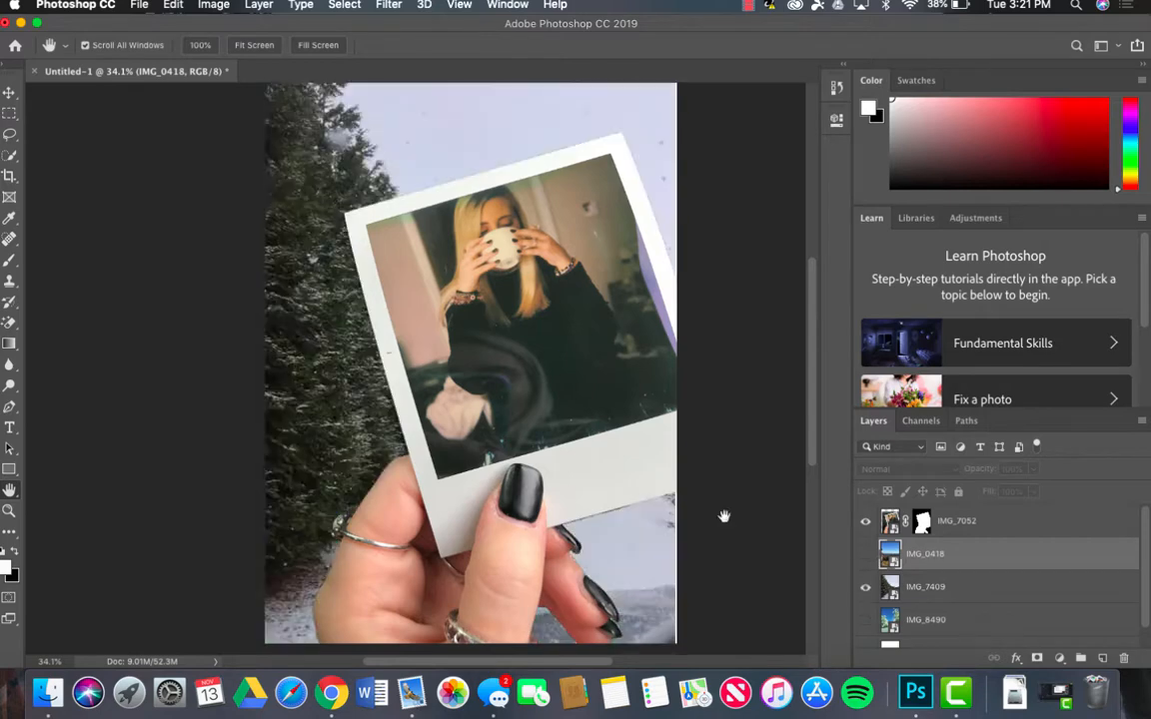
Step: Place the photo of the lit Christmas tree as an embedded layer directly above the Background layer
click(139, 4)
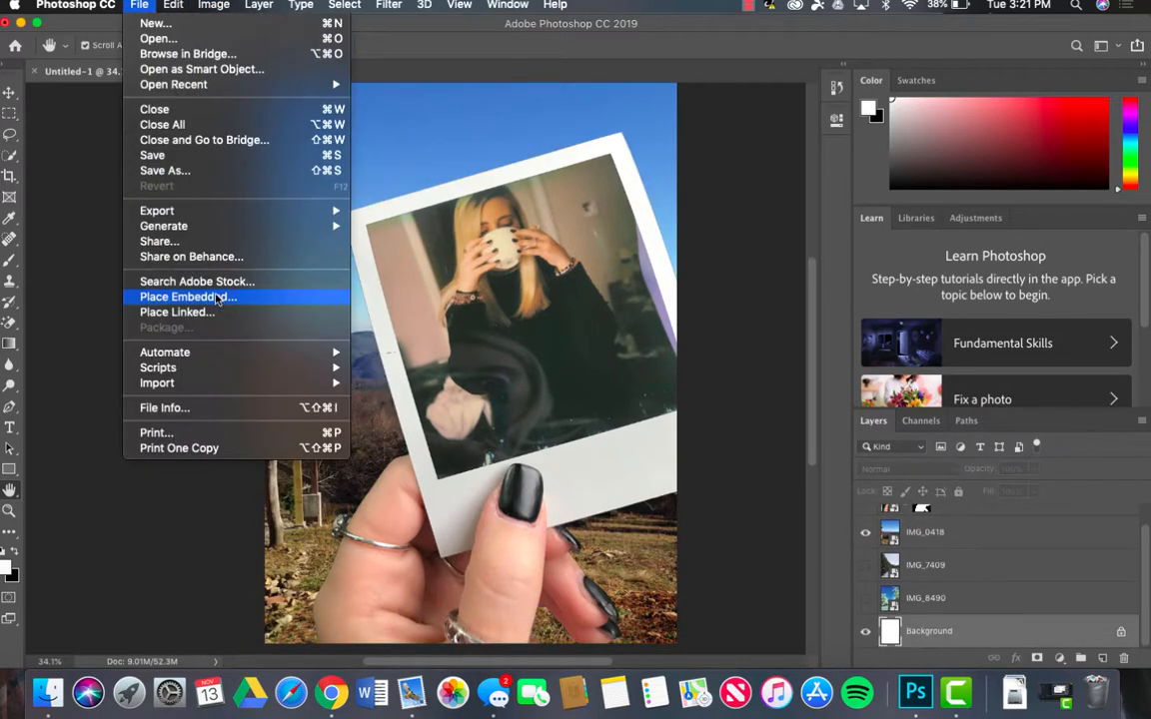
click(200, 297)
click(299, 393)
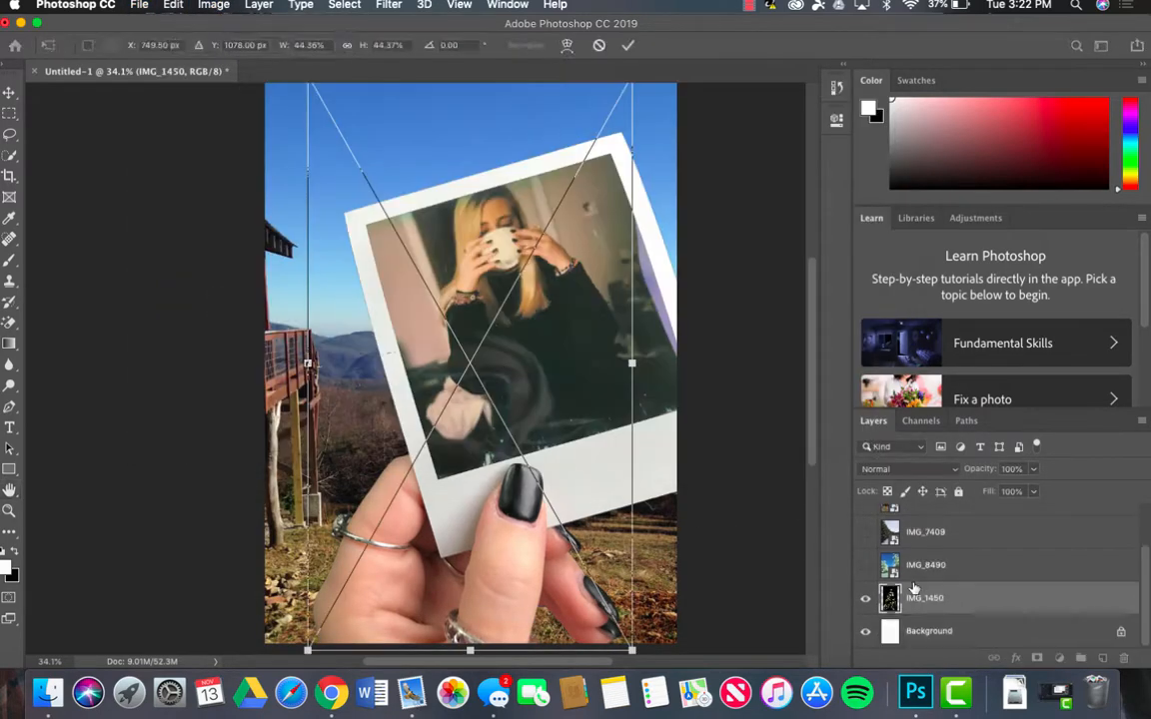
key(Return)
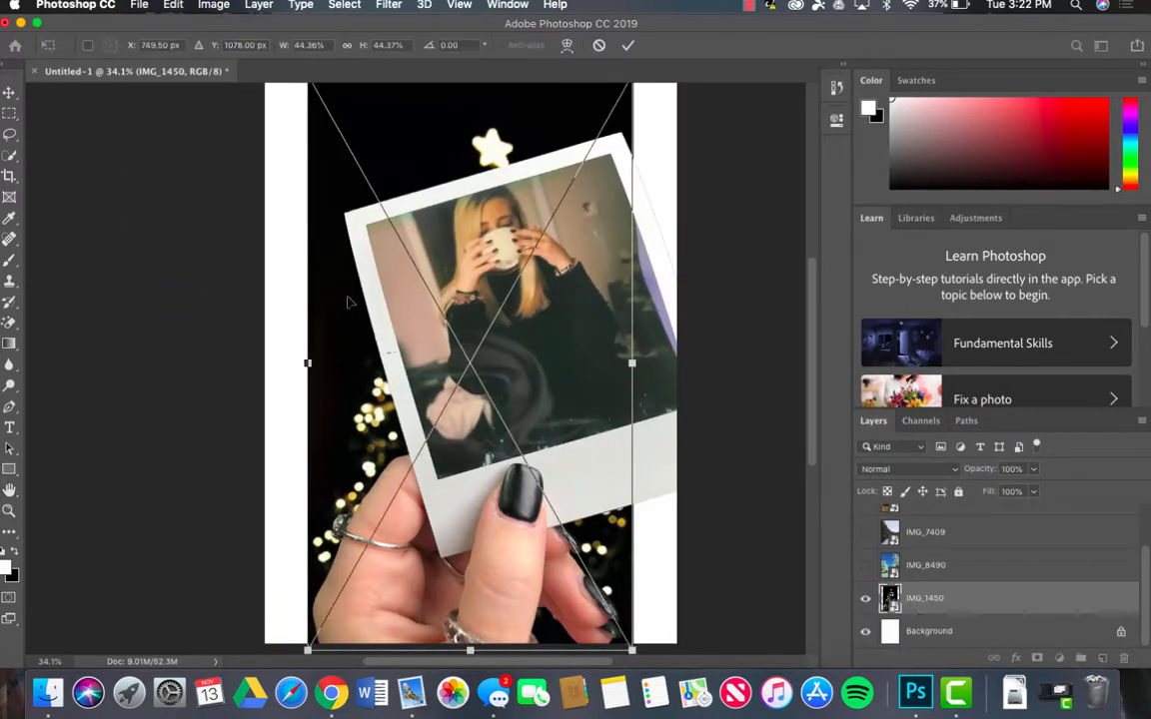
Step: Enlarge the IMG_1450 Christmas tree photo to cover the canvas, and restack it between the hidden IMG_0418 layer and IMG_7409
scroll(350, 301, up, 5)
drag(348, 216, 313, 152)
scroll(496, 400, down, 5)
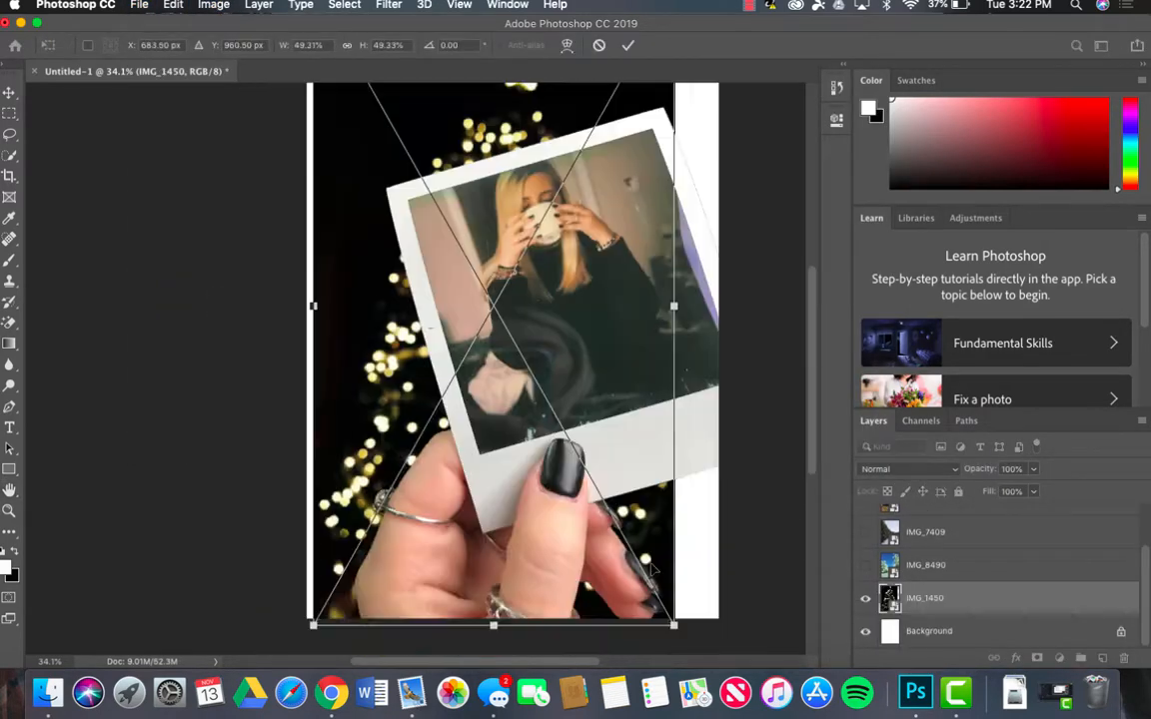
drag(673, 624, 721, 651)
scroll(559, 492, up, 5)
drag(314, 513, 279, 516)
scroll(559, 493, down, 5)
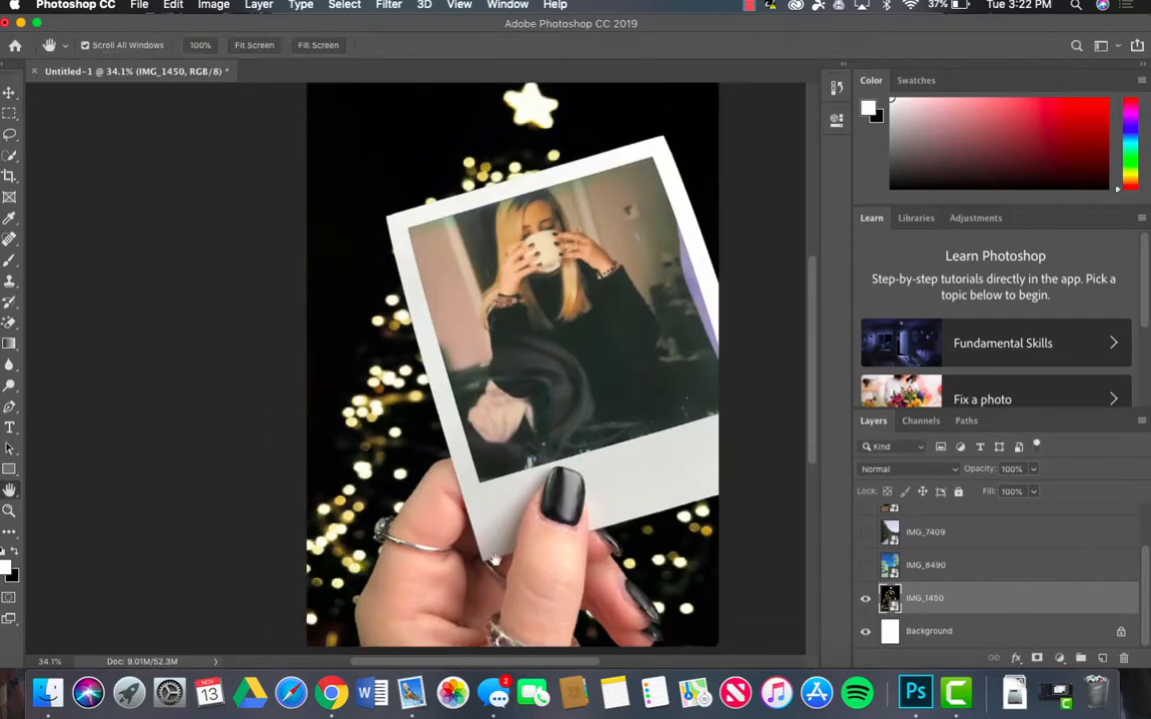
click(866, 554)
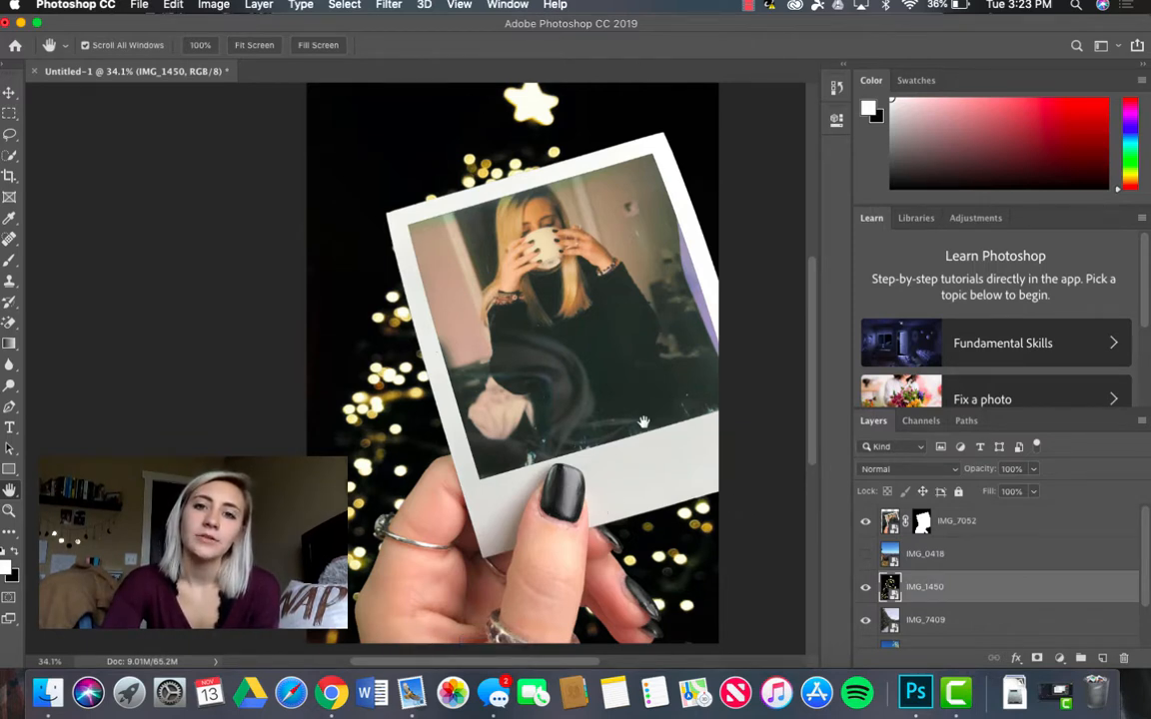
Step: Examine the finished composite of the hand and polaroid against the Christmas tree lights from top to bottom
scroll(643, 422, up, 1)
scroll(643, 422, down, 5)
scroll(643, 421, up, 5)
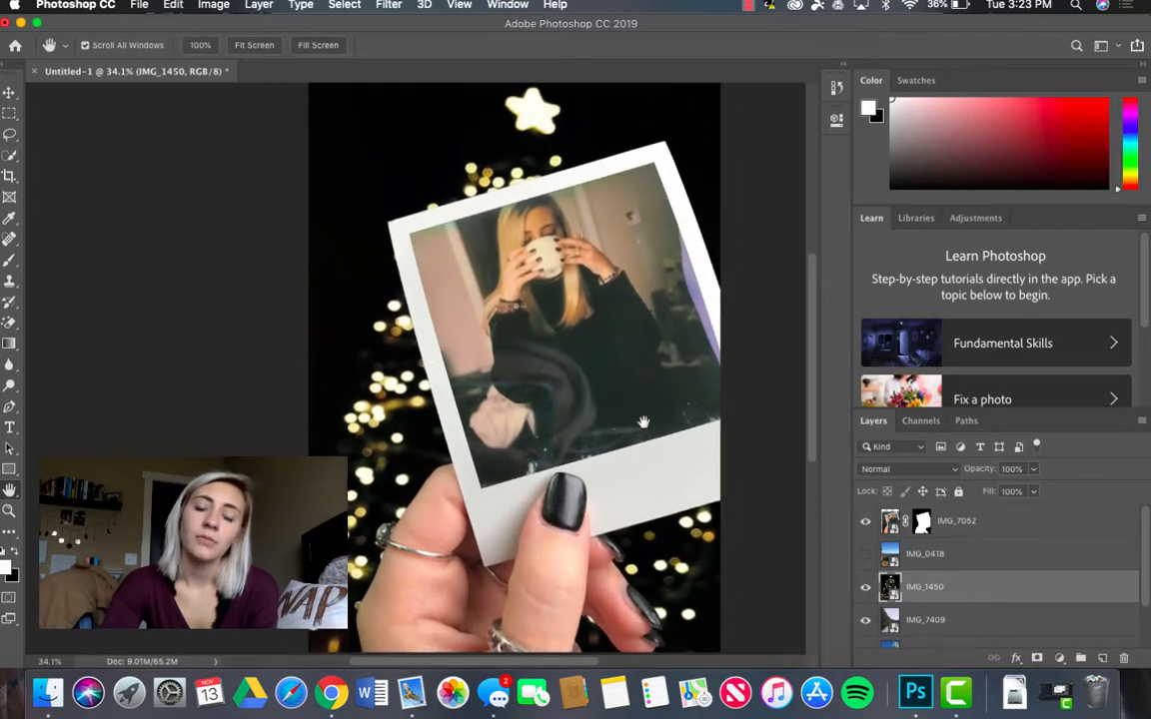
scroll(643, 422, right, 2)
scroll(643, 421, down, 2)
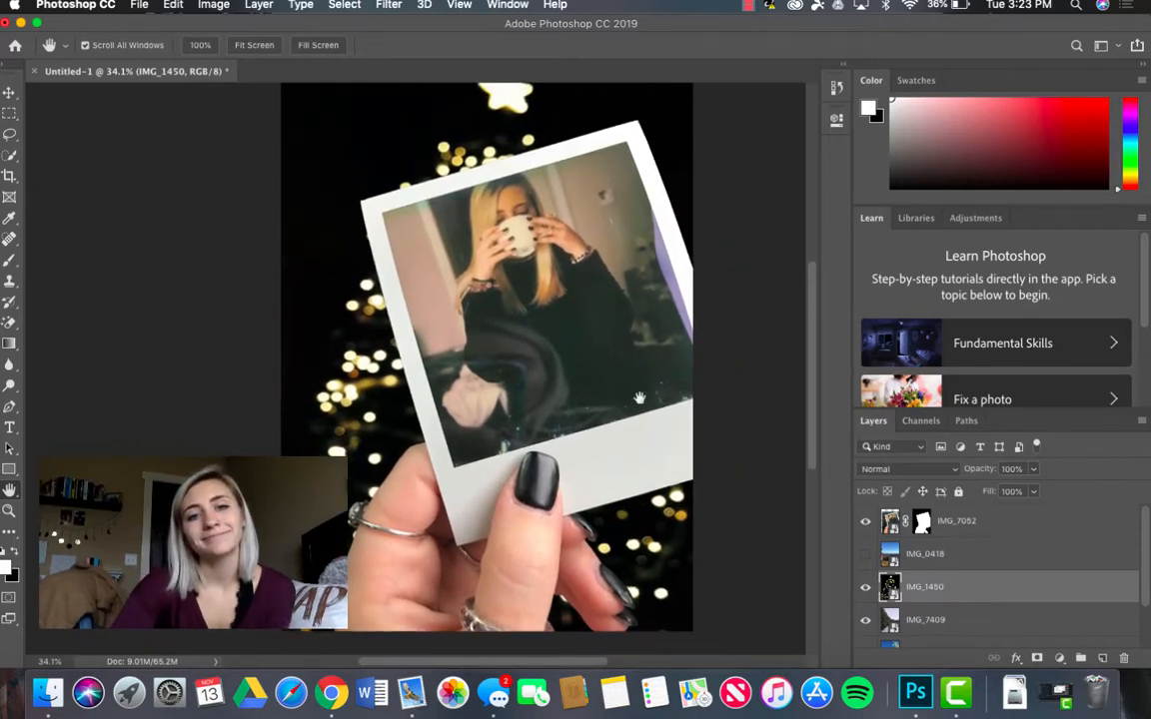
scroll(711, 406, up, 3)
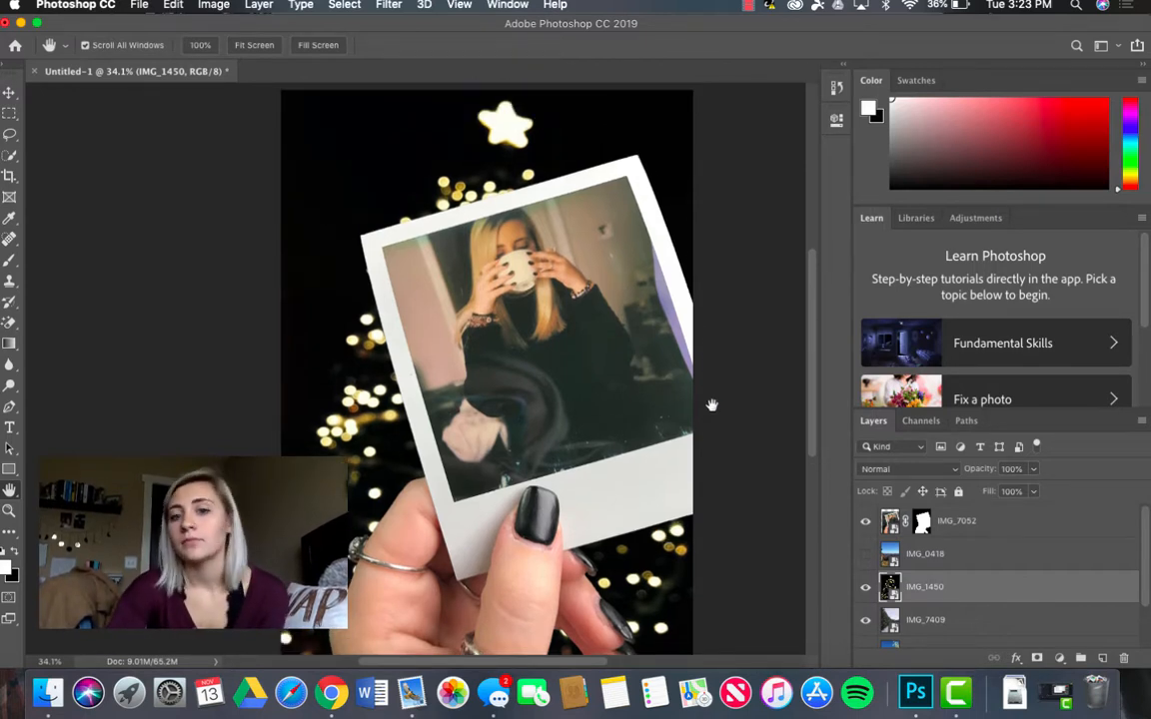
scroll(711, 404, down, 5)
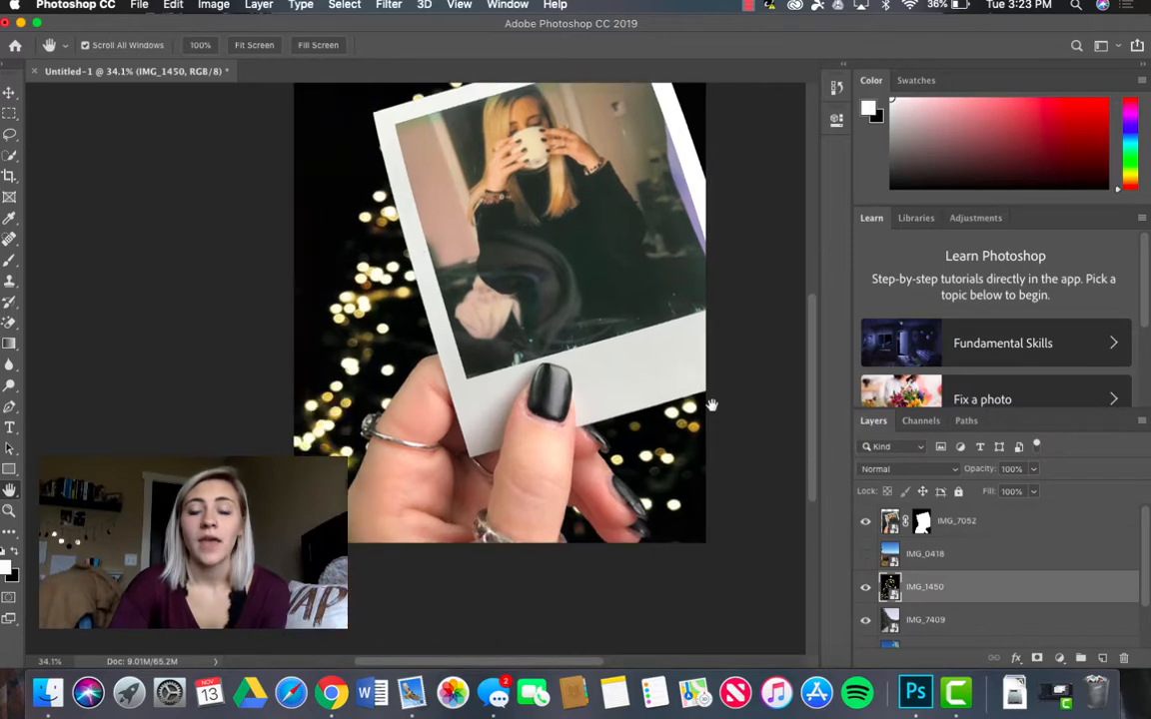
scroll(711, 404, up, 8)
scroll(711, 404, down, 5)
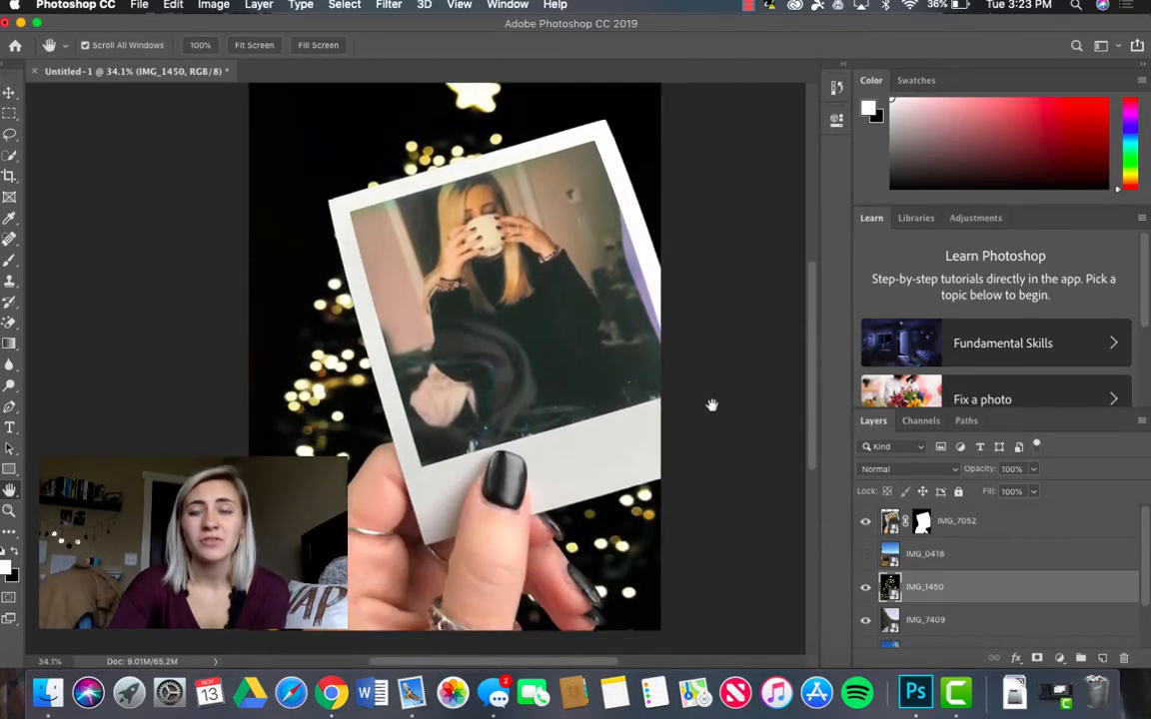
scroll(711, 405, up, 2)
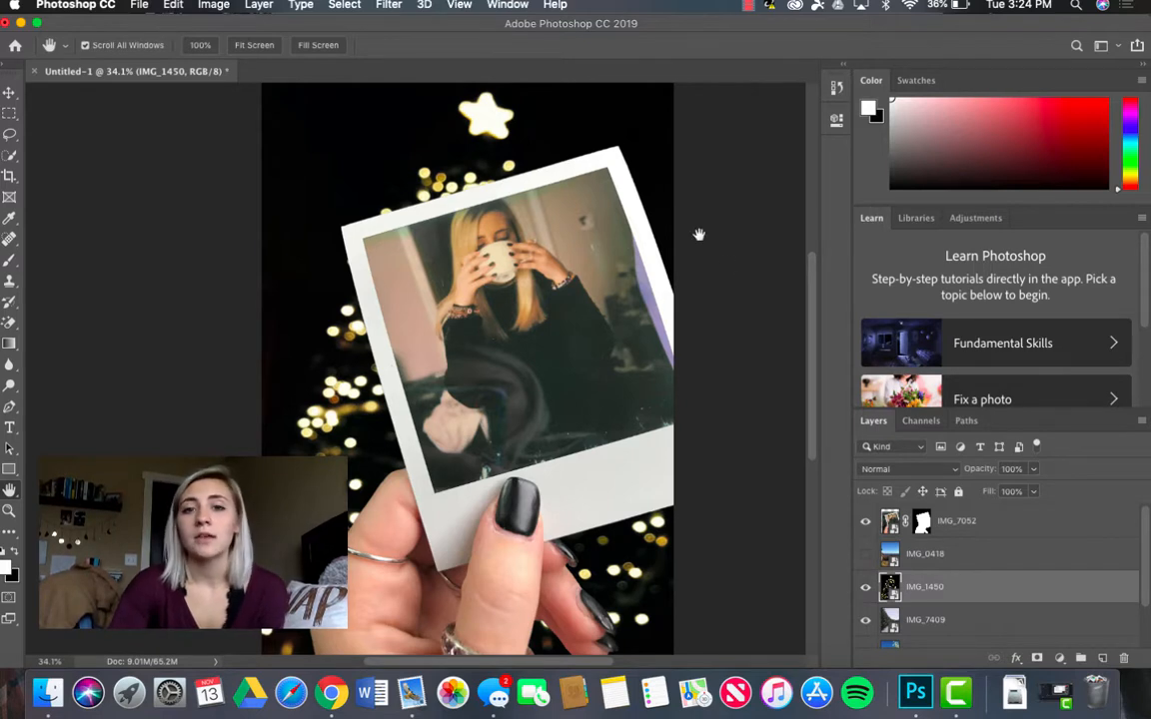
scroll(731, 267, down, 2)
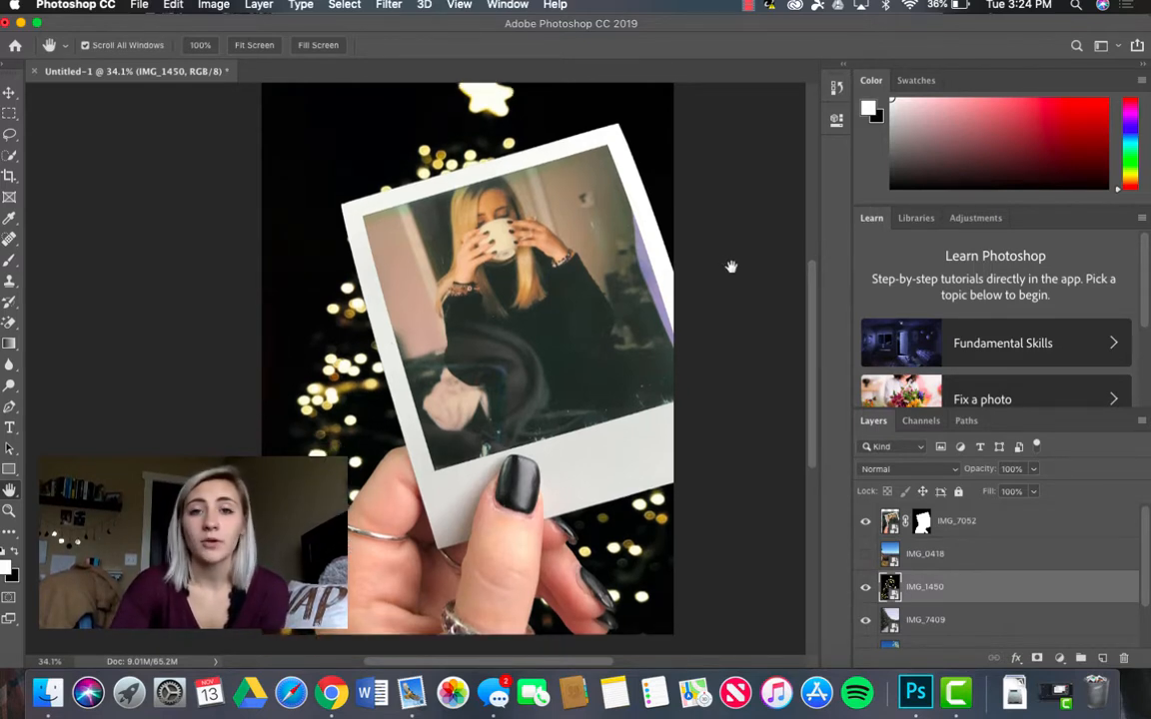